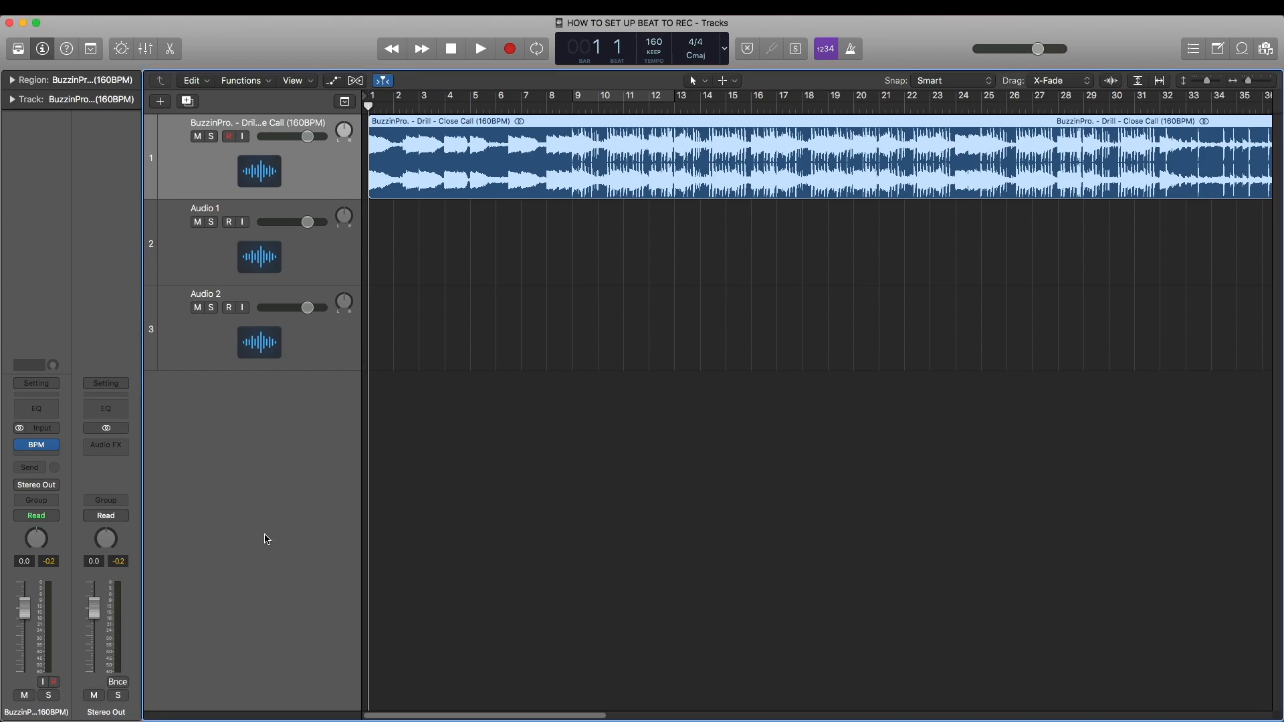
Step: Audition the beat from the start and within the cycle range at bars 9 to 13, stop playback and turn cycling off
left_click(480, 52)
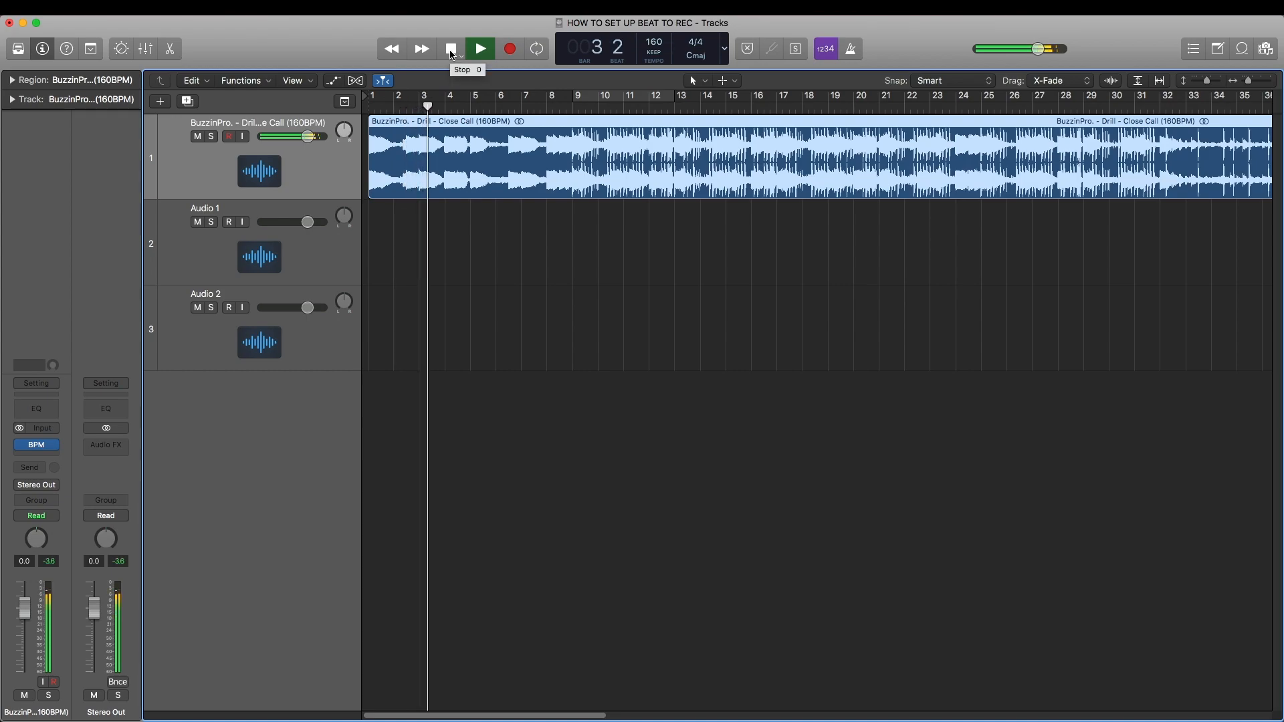
left_click(592, 97)
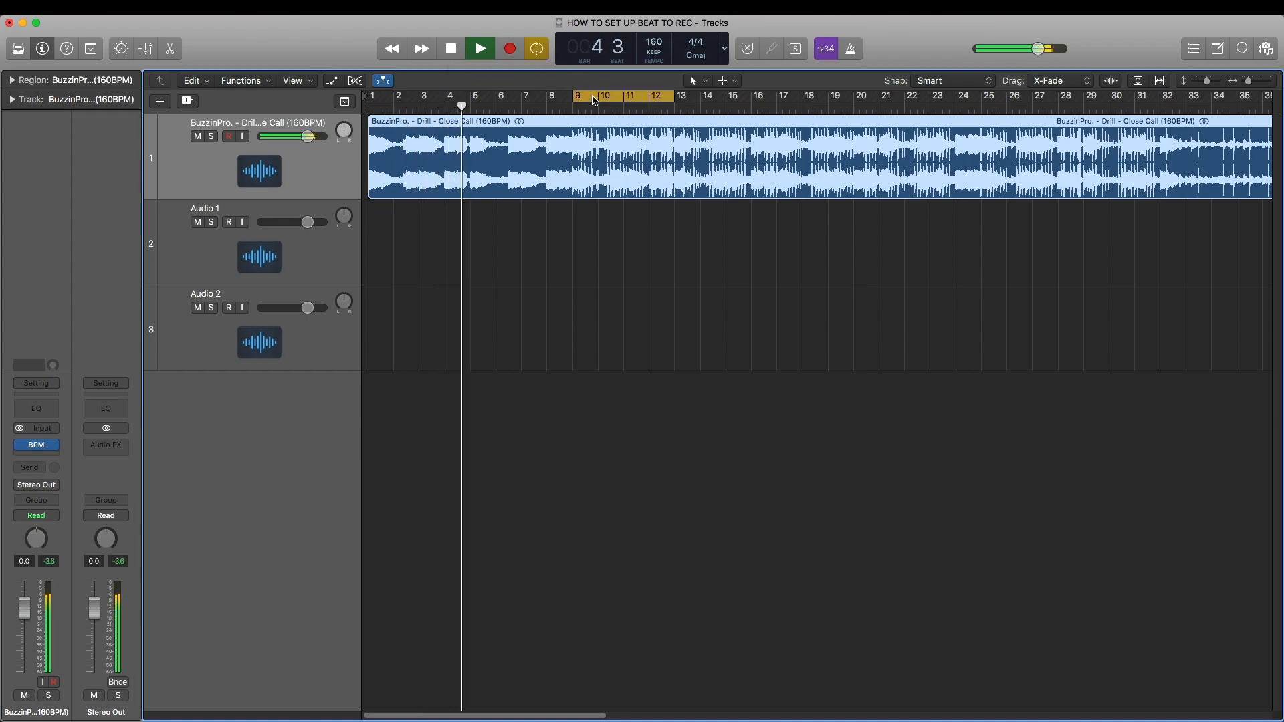
left_click(543, 106)
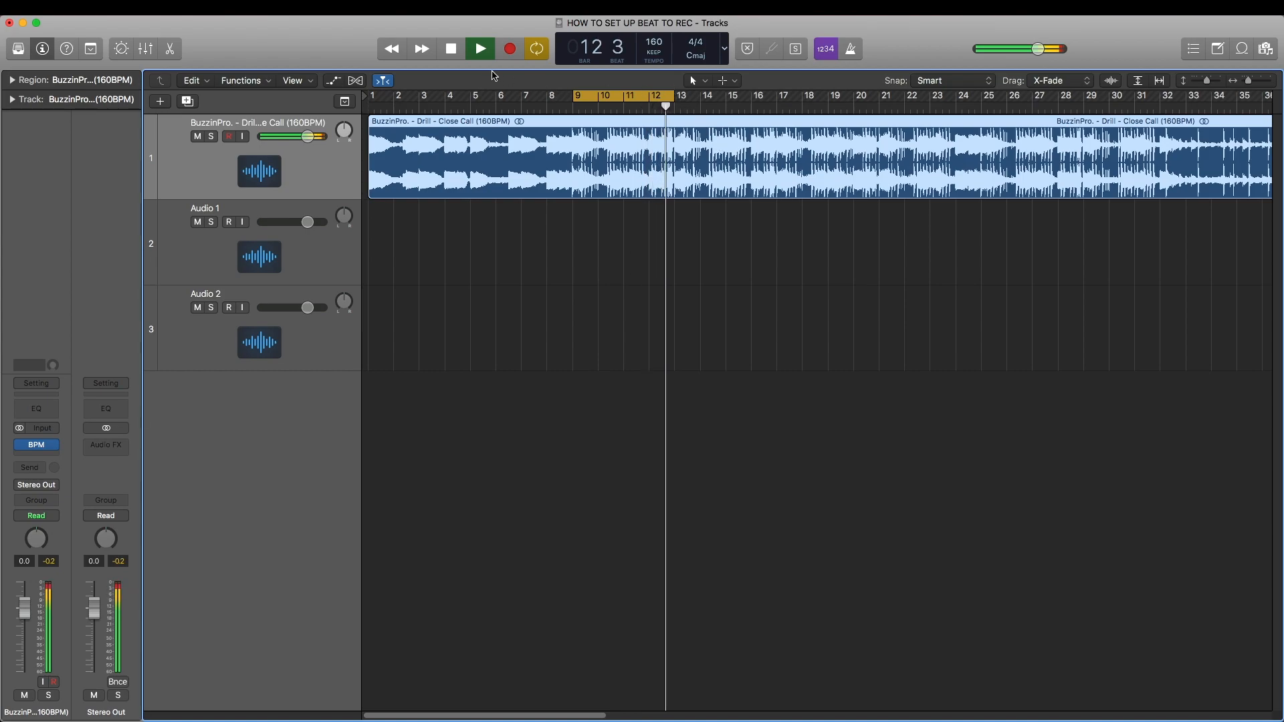
left_click(450, 49)
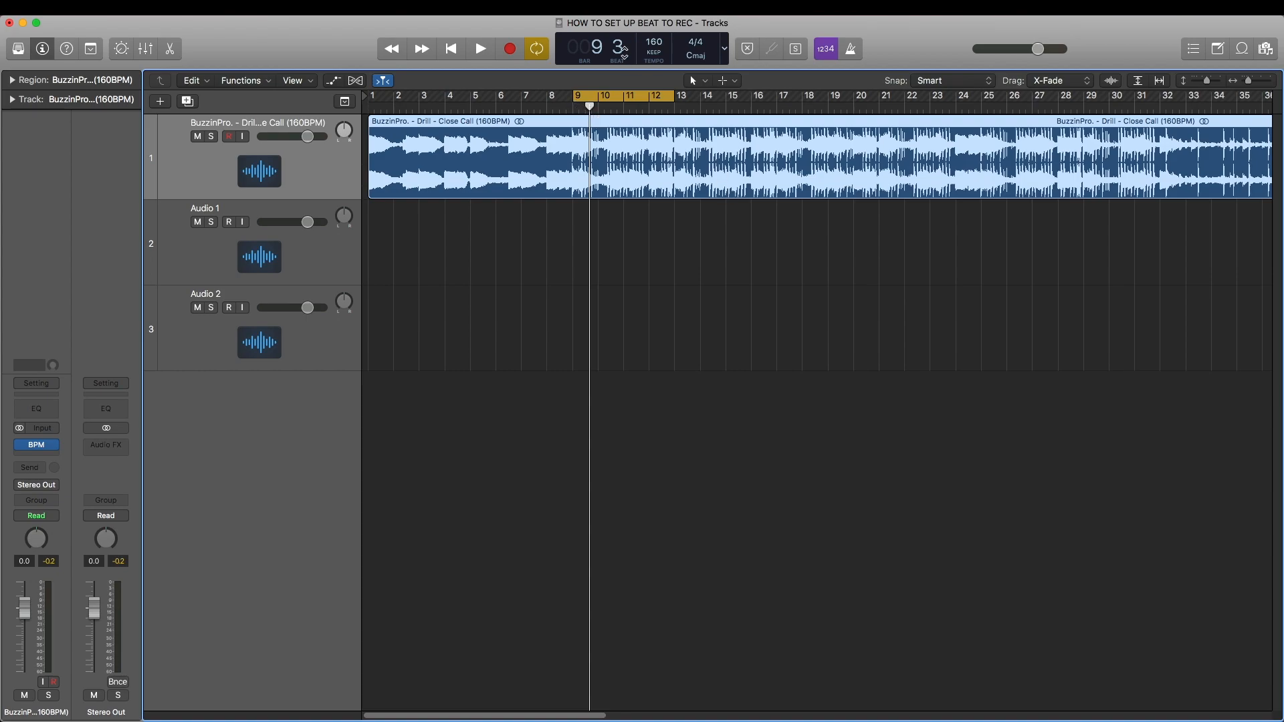
left_click(616, 94)
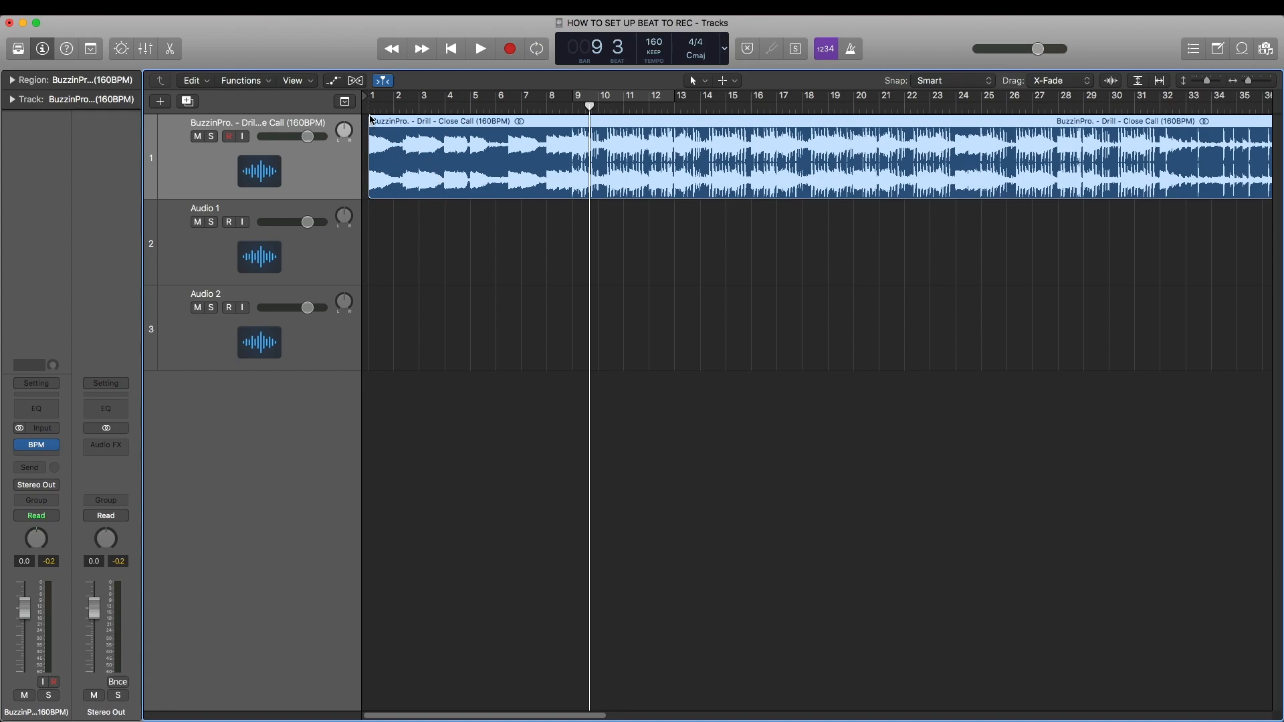
Step: Set the cycle range from bar 9 to bar 25 and play the looped beat to check its output level
left_click_drag(371, 100, 778, 169)
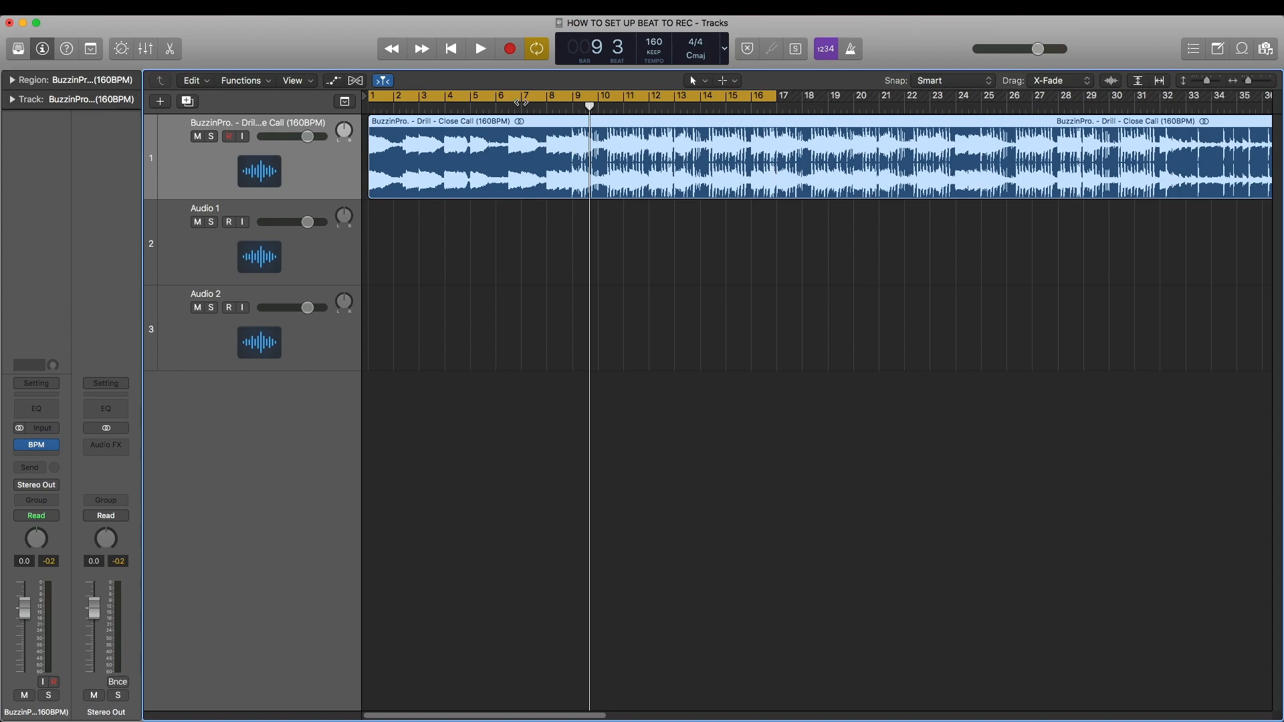
left_click_drag(525, 94, 734, 139)
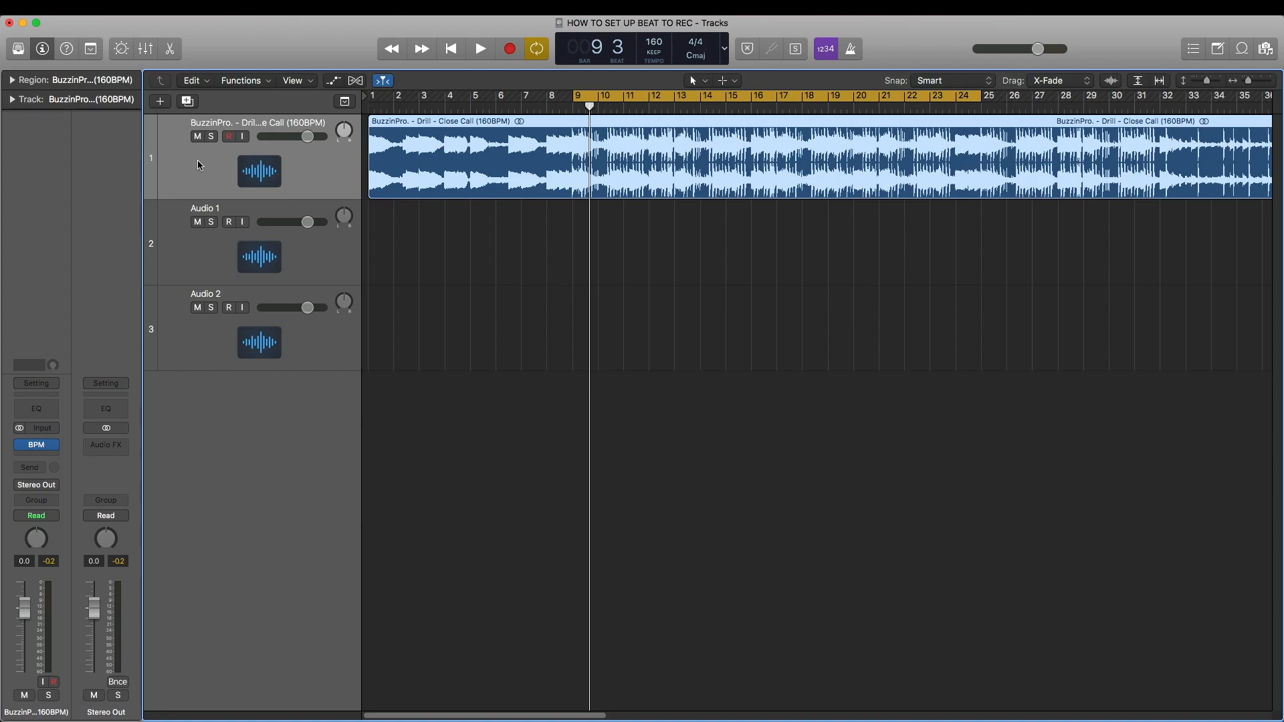
key("space")
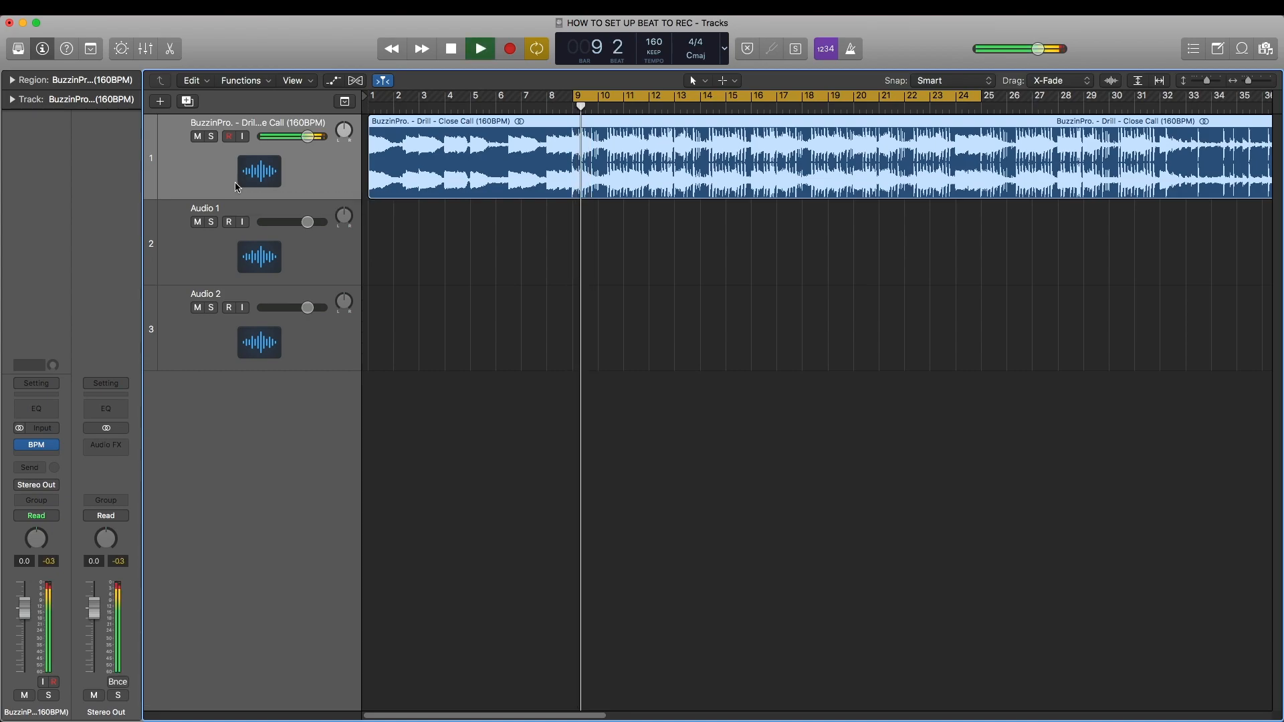
key("space")
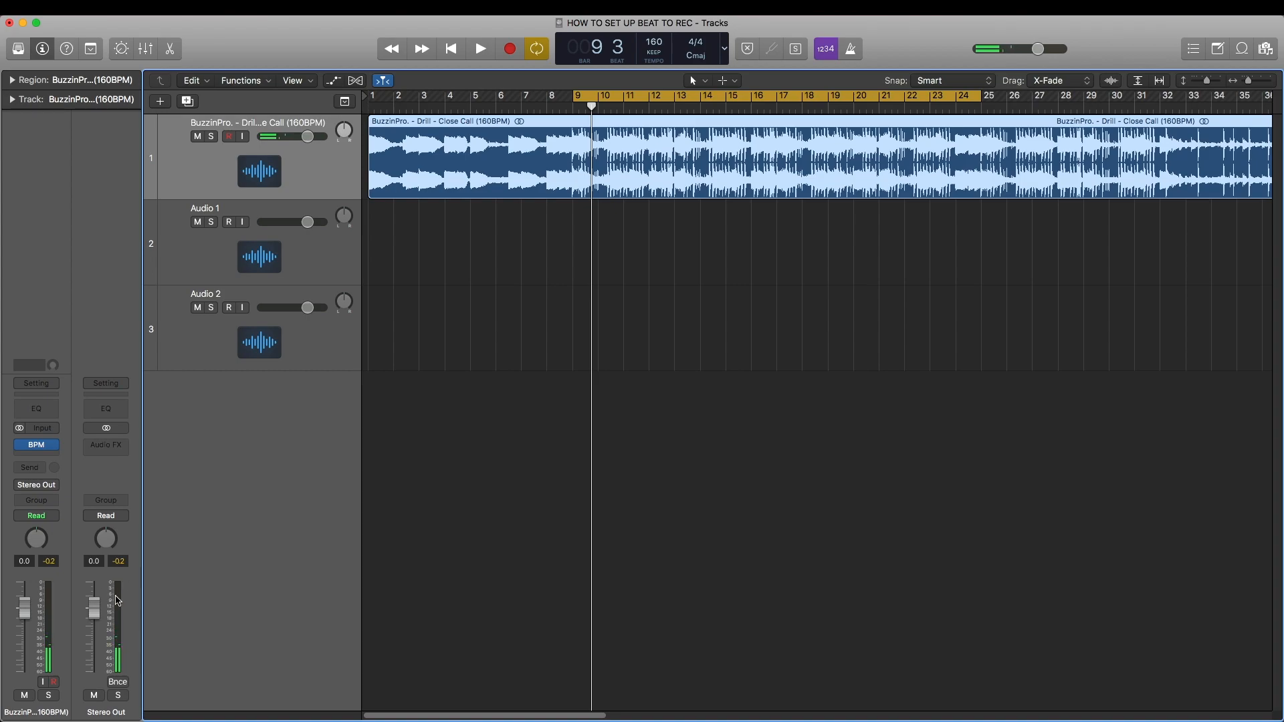
key("space")
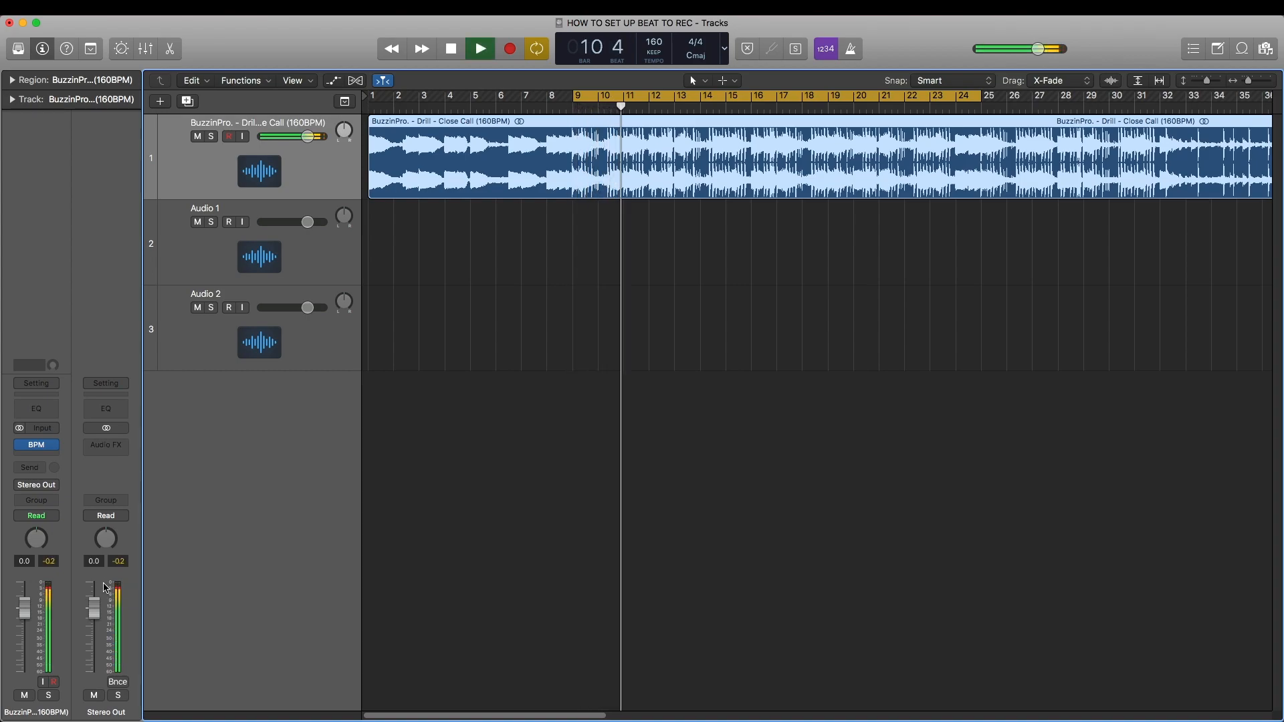
key("space")
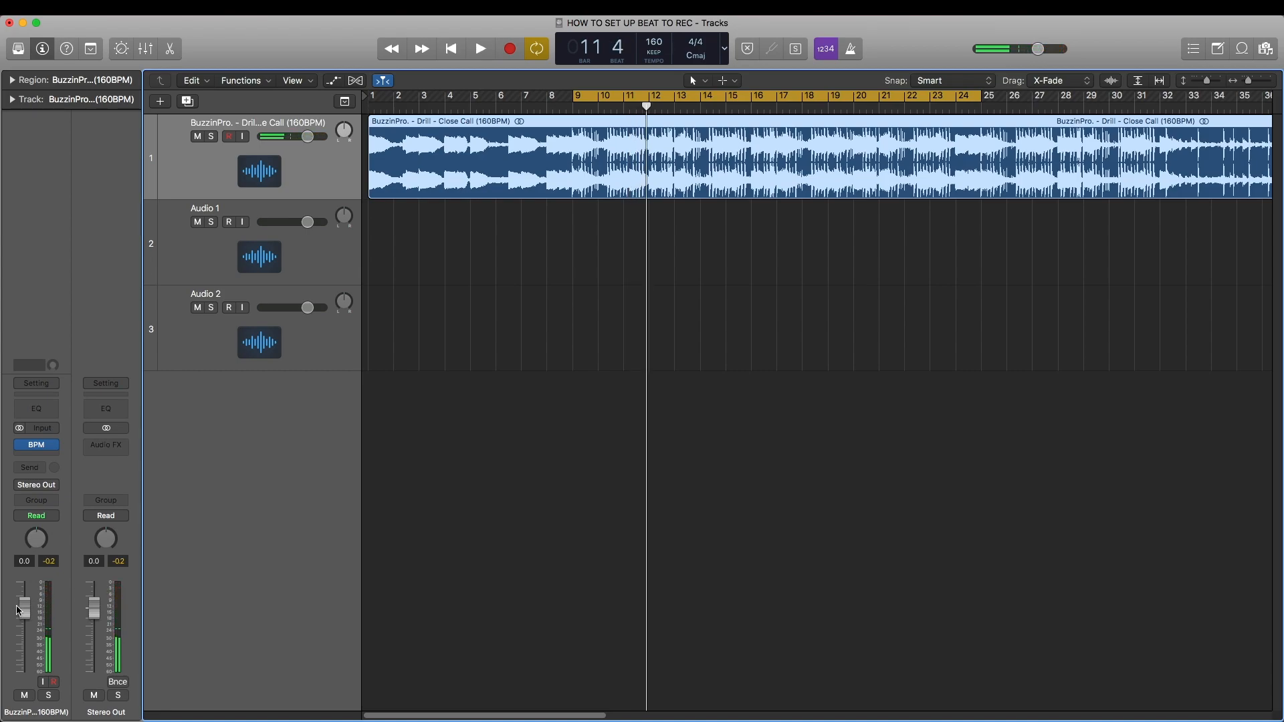
Step: Load the BEAT SETUP channel strip setting on the beat track, open its VUMTdeluxe meter and play the loop through it
left_click(33, 383)
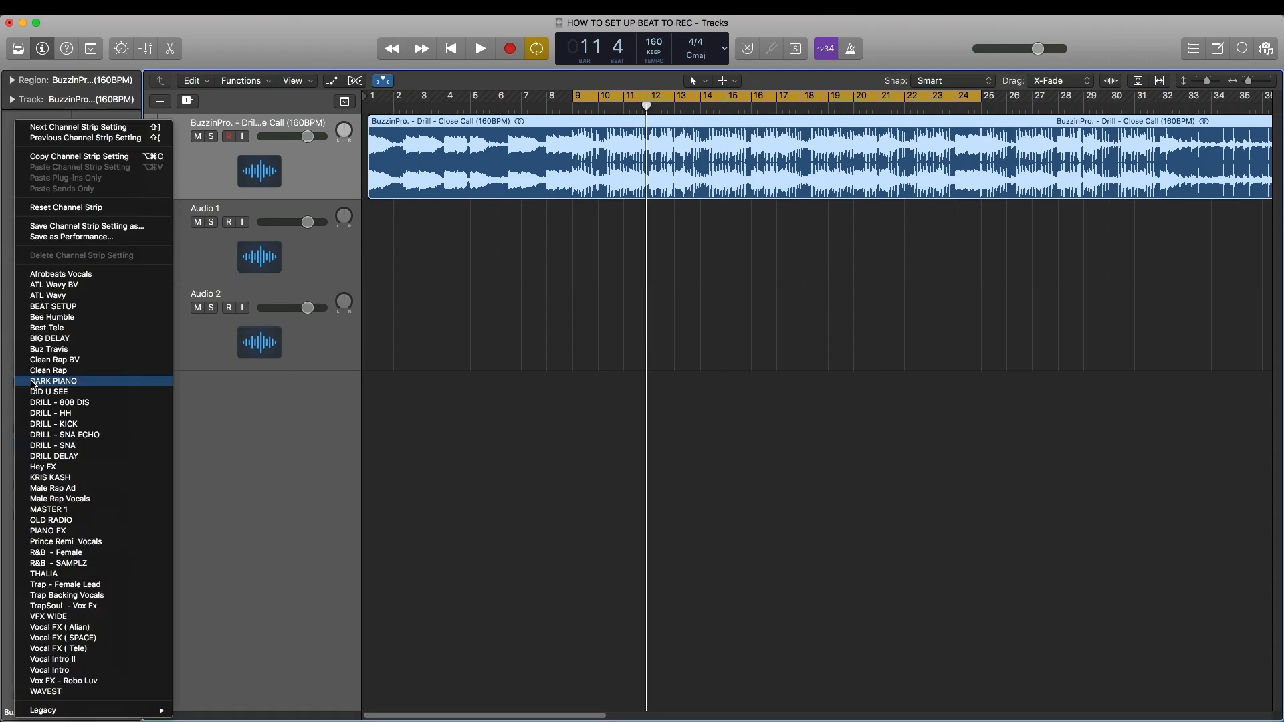
left_click(40, 306)
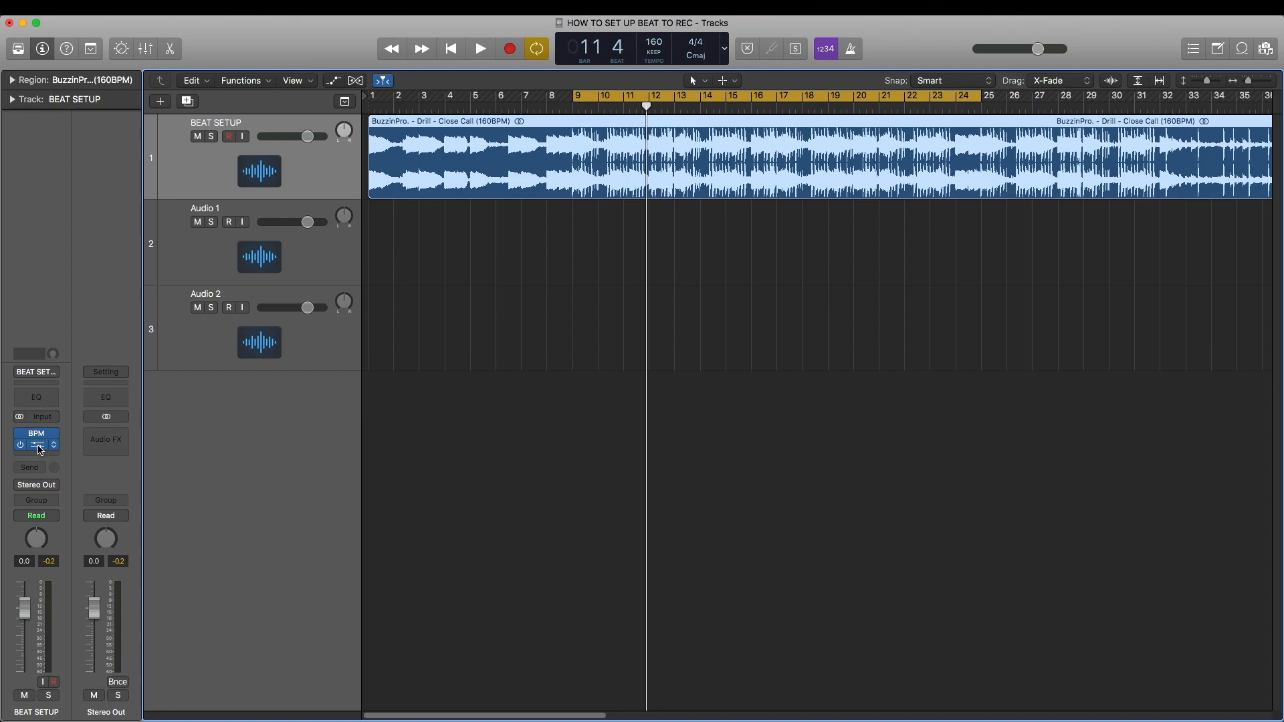
left_click(39, 447)
left_click_drag(294, 40, 1063, 277)
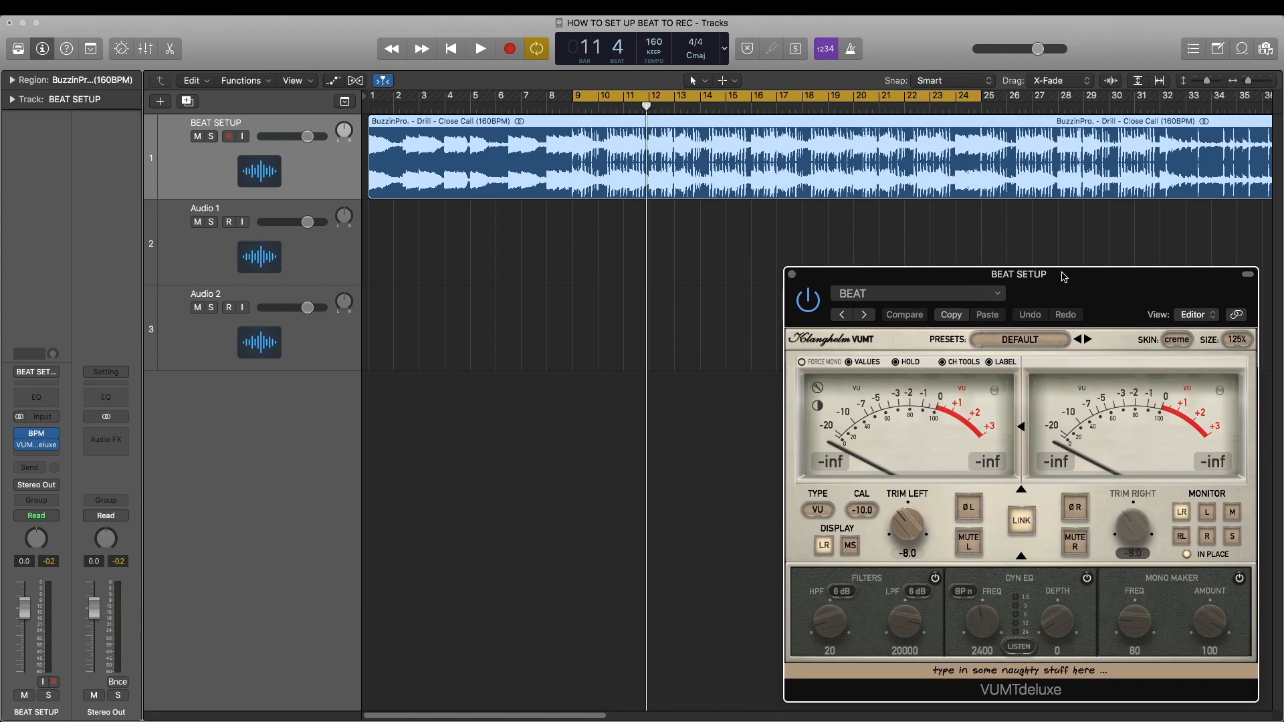
left_click_drag(861, 276, 852, 187)
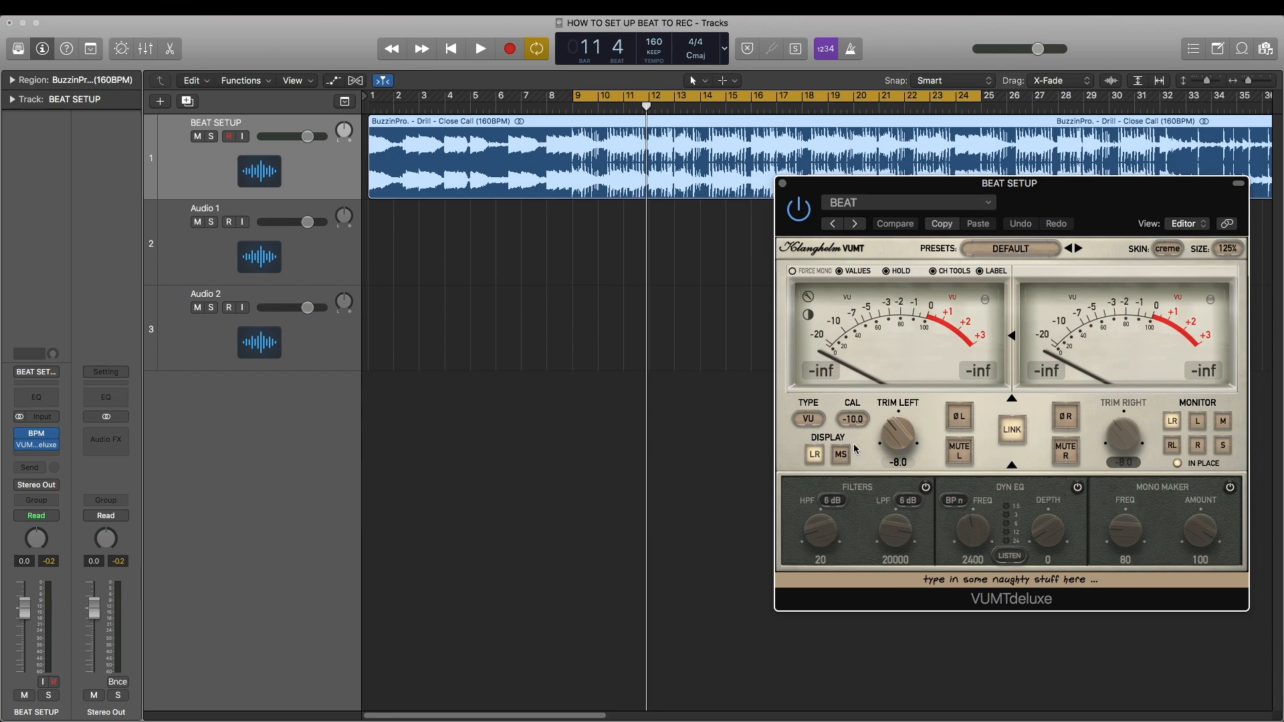
left_click(480, 49)
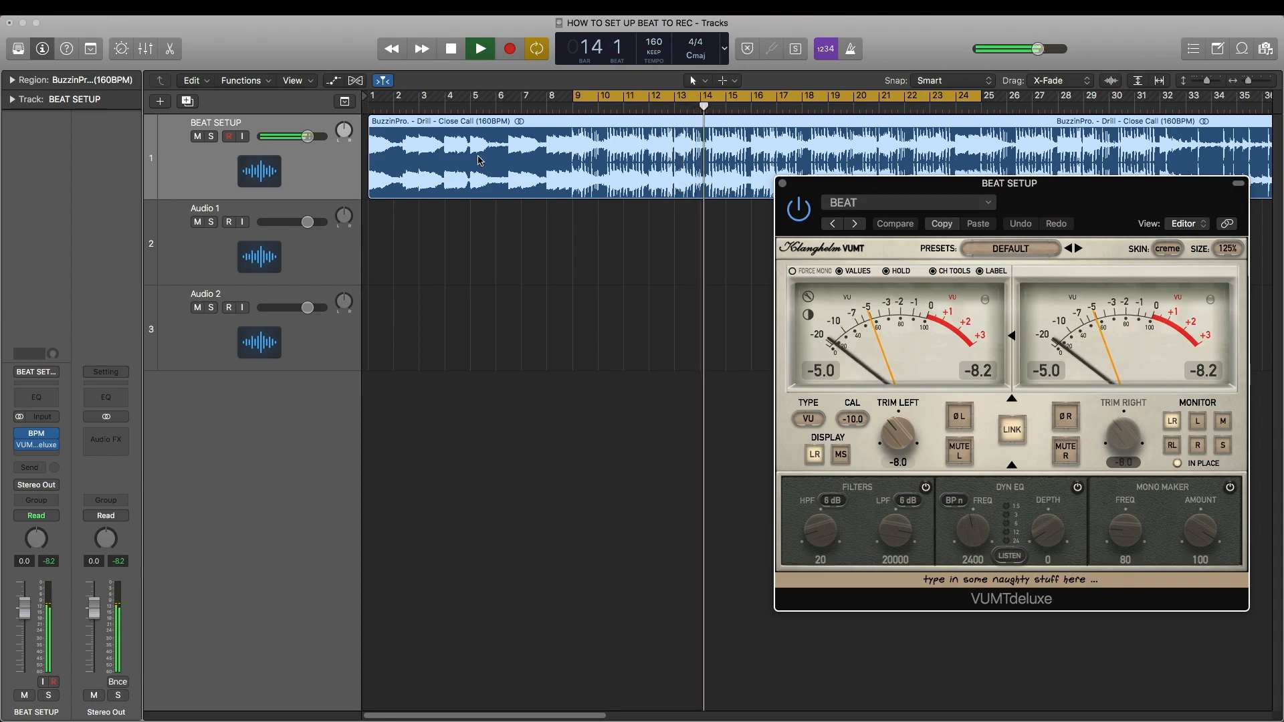
left_click(451, 52)
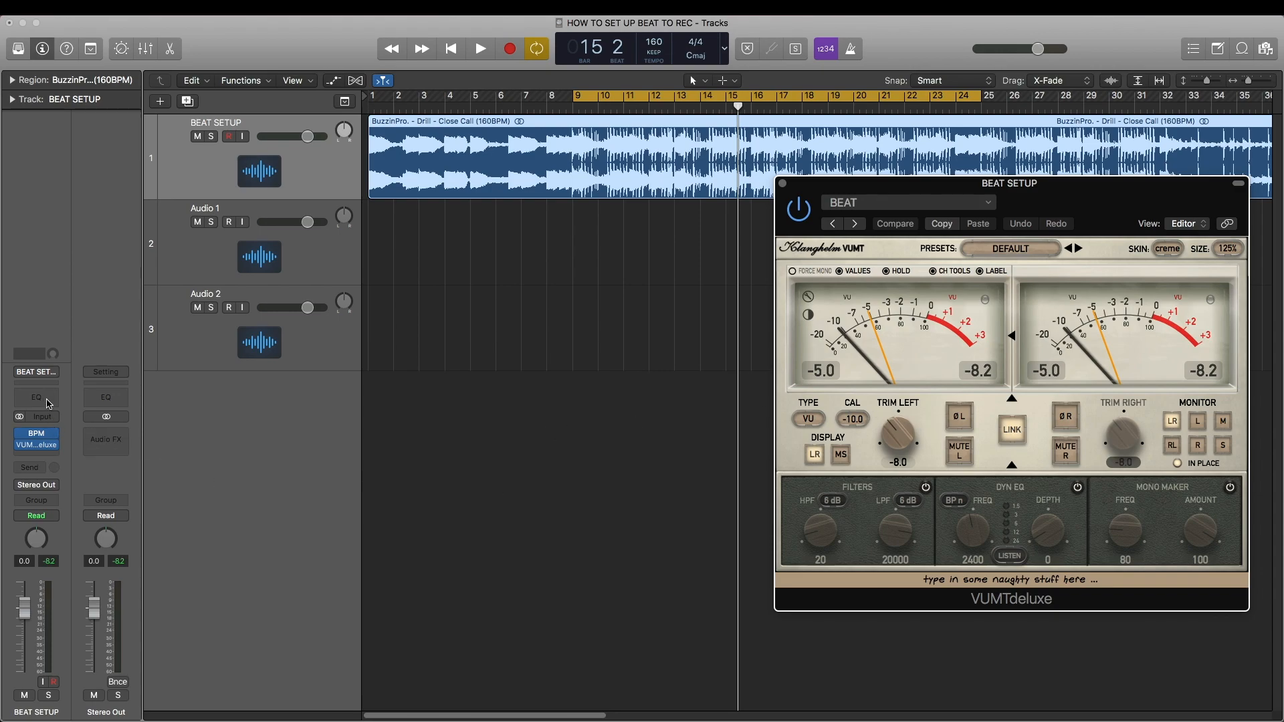
Step: Reset the beat track's channel strip, open the Mixer and rename the track BEAT
left_click(36, 372)
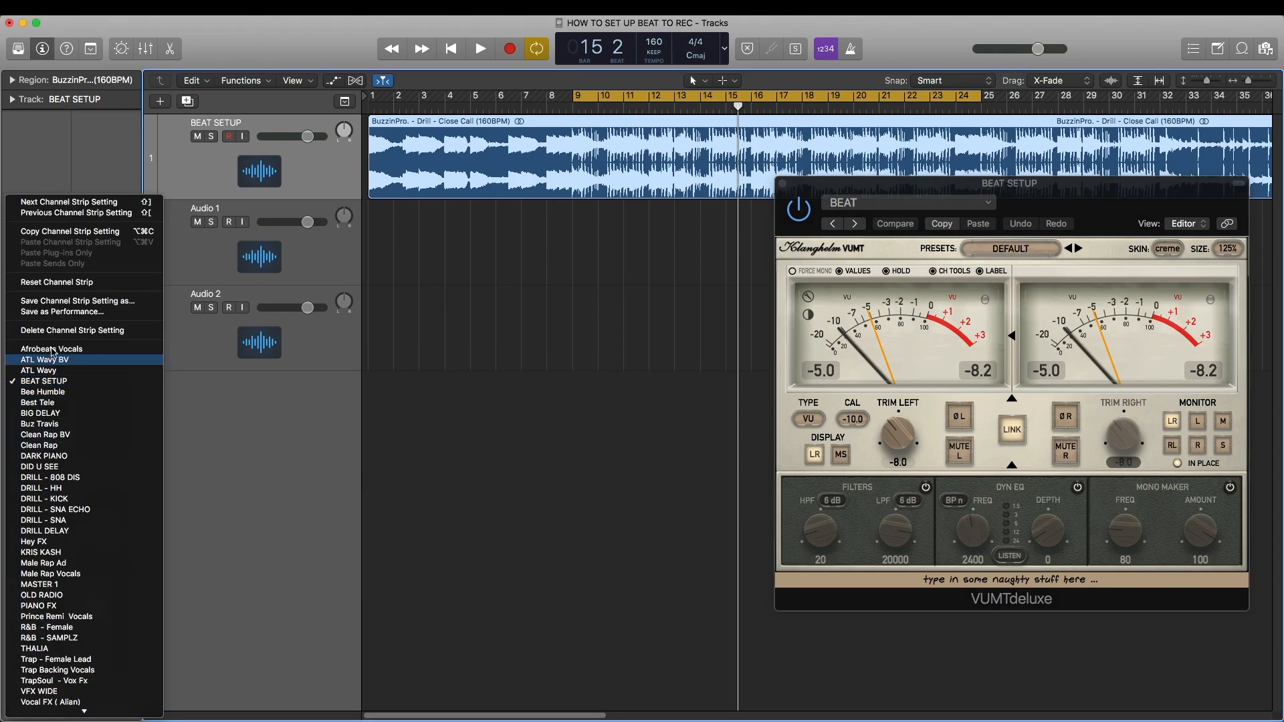
left_click(59, 283)
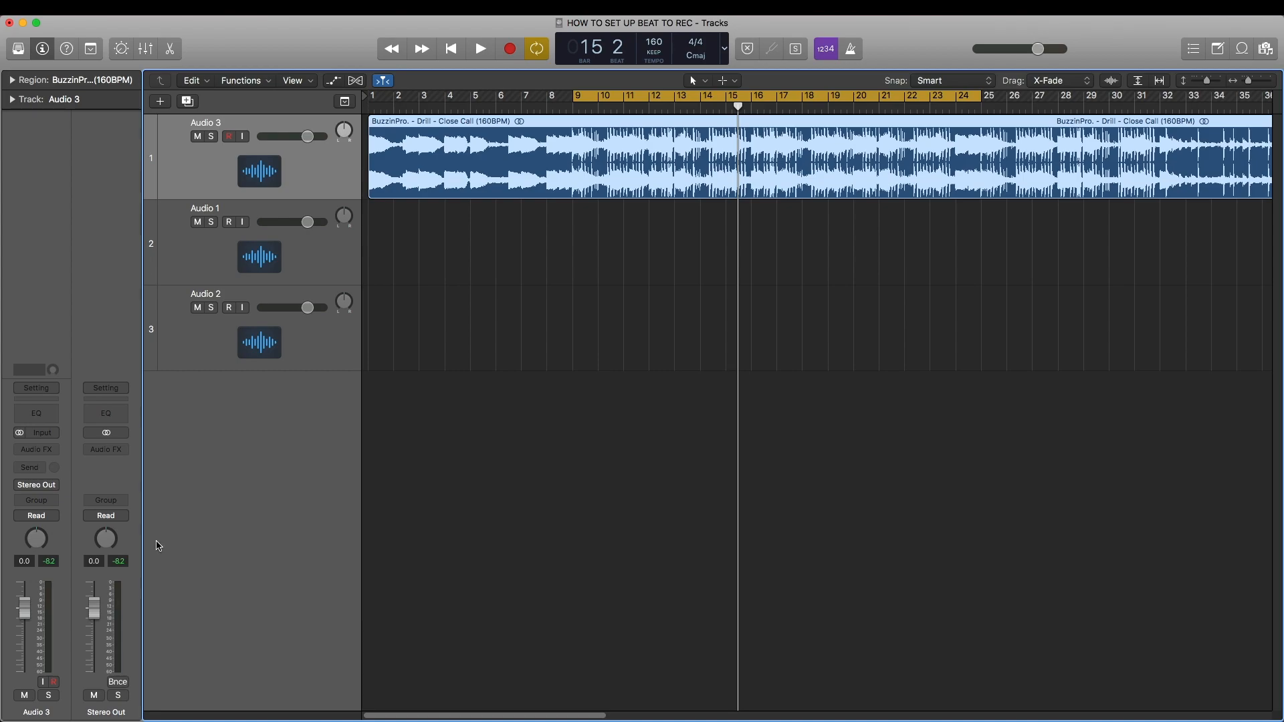
key("super+Tab")
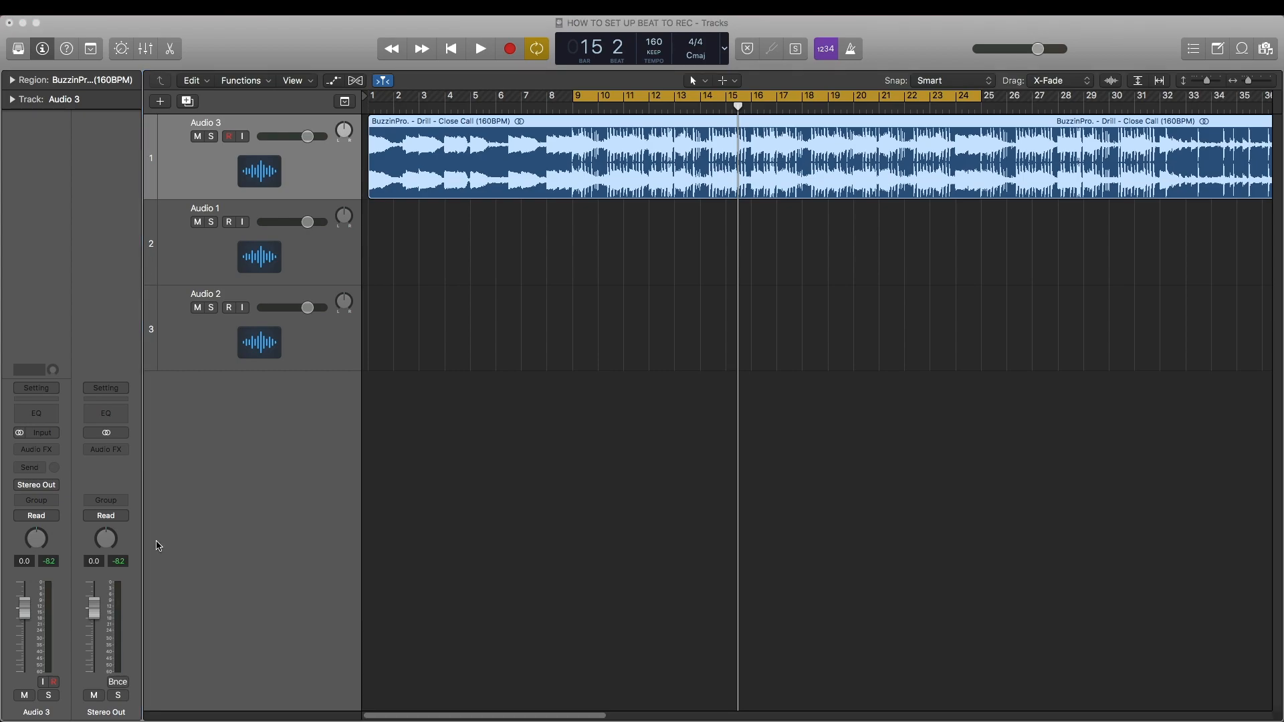
left_click_drag(1281, 428, 512, 161)
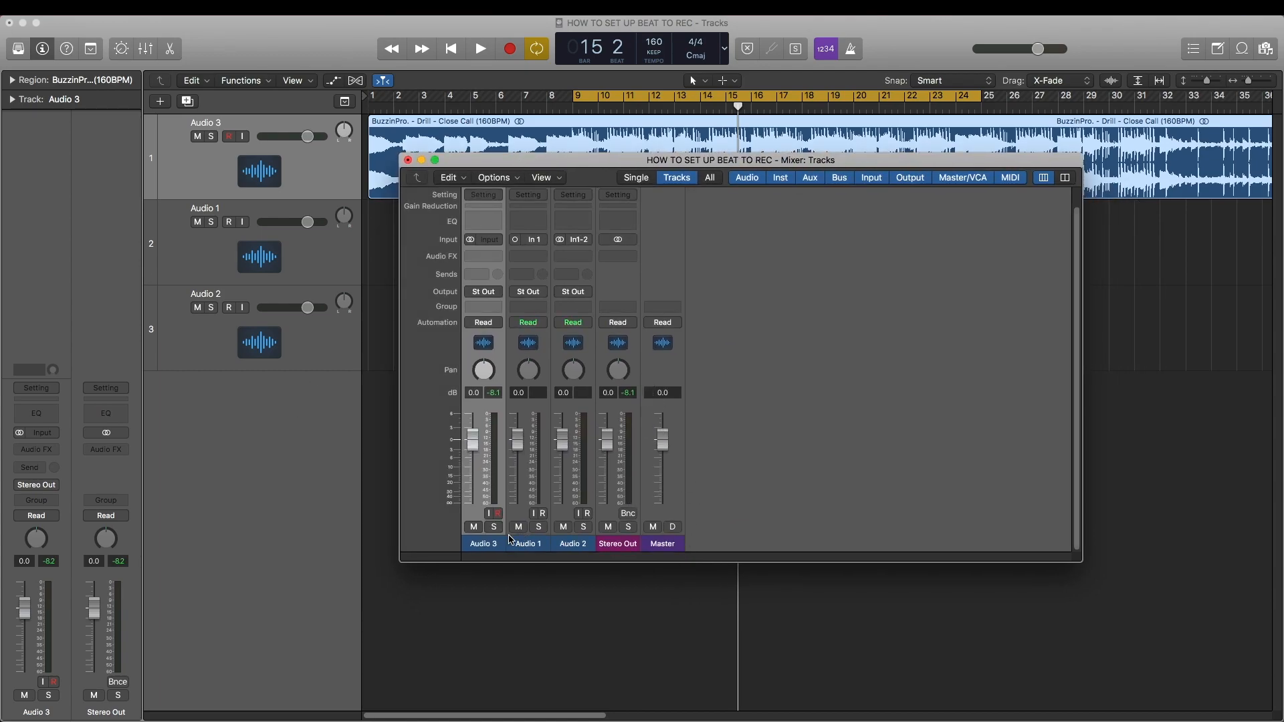
double_click(484, 545)
type("BEST")
type("T")
key("Return")
Step: Set the BEAT fader to -6.8 dB and the Audio 1 fader to -1.7 dB, clearing the peak readings and checking against loop playback
key("space")
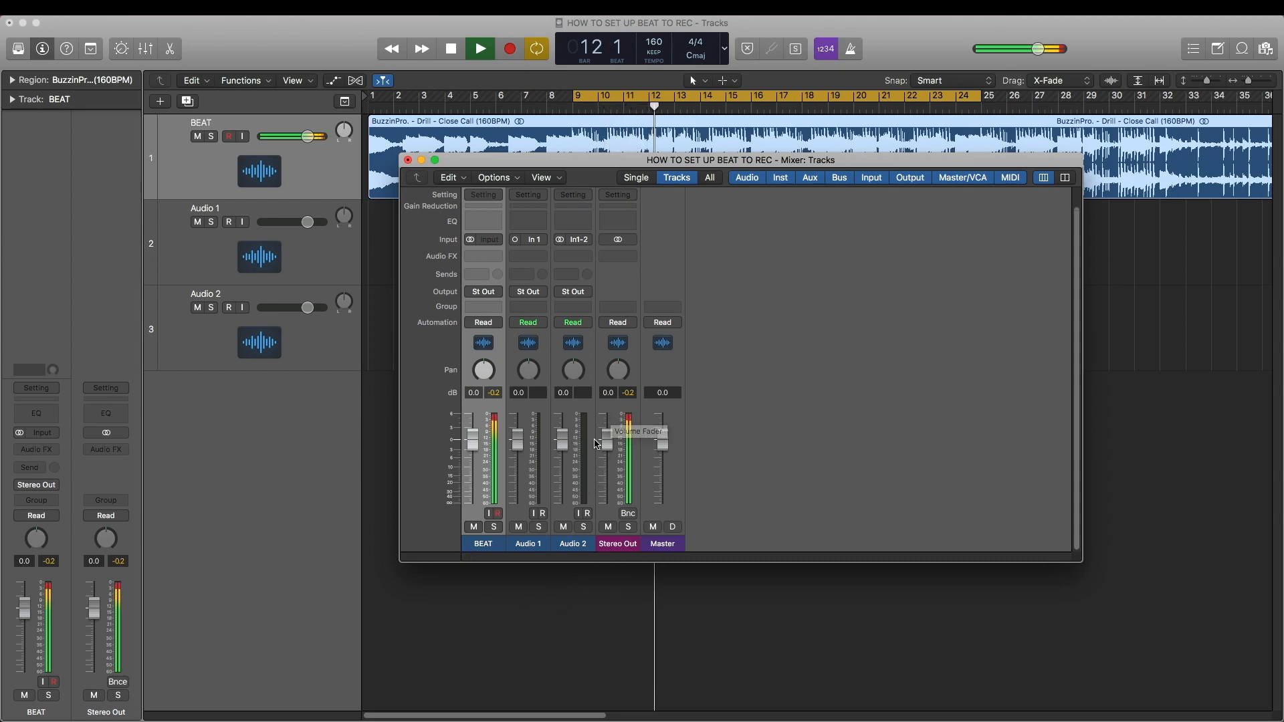
key("space")
left_click_drag(517, 441, 472, 471)
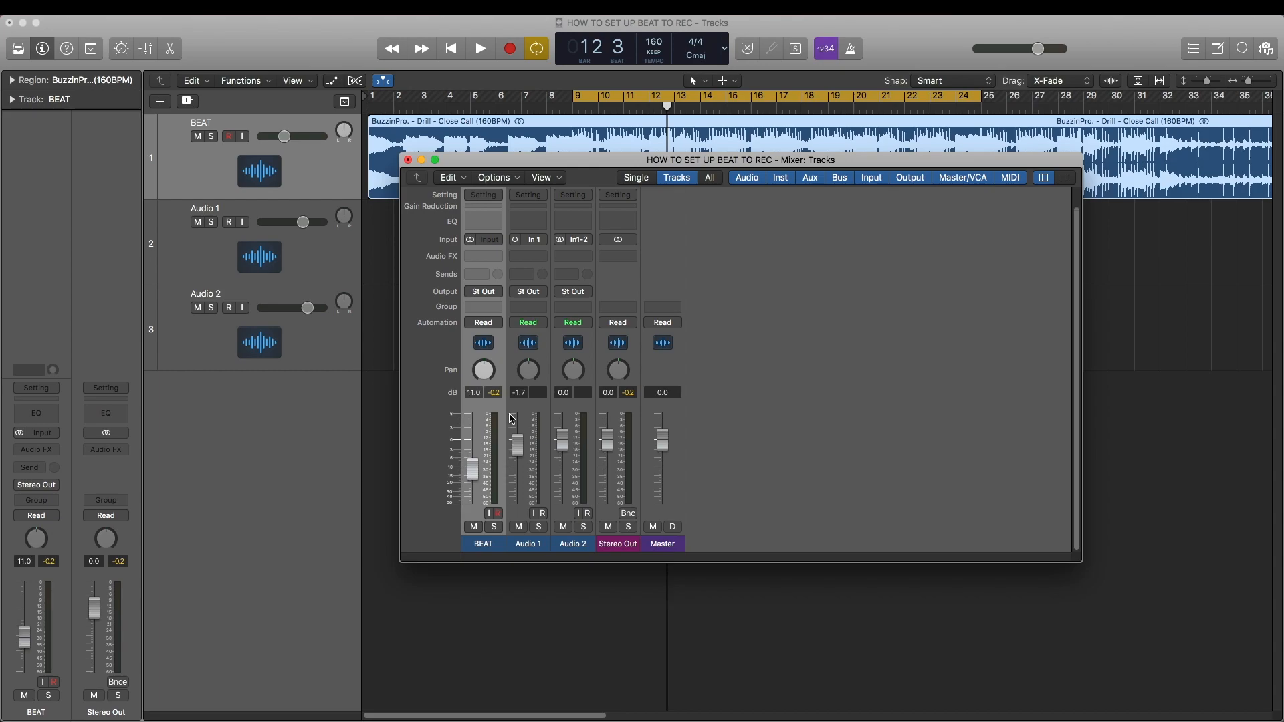
left_click(495, 393)
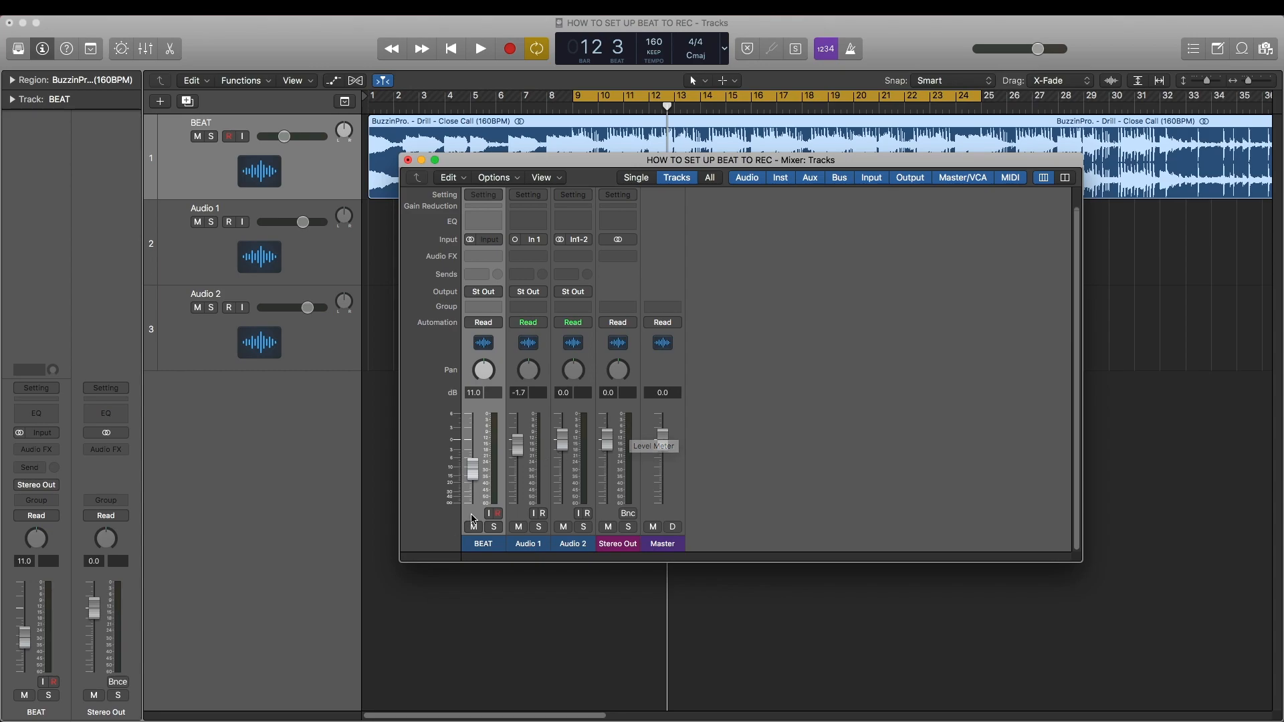
key("space")
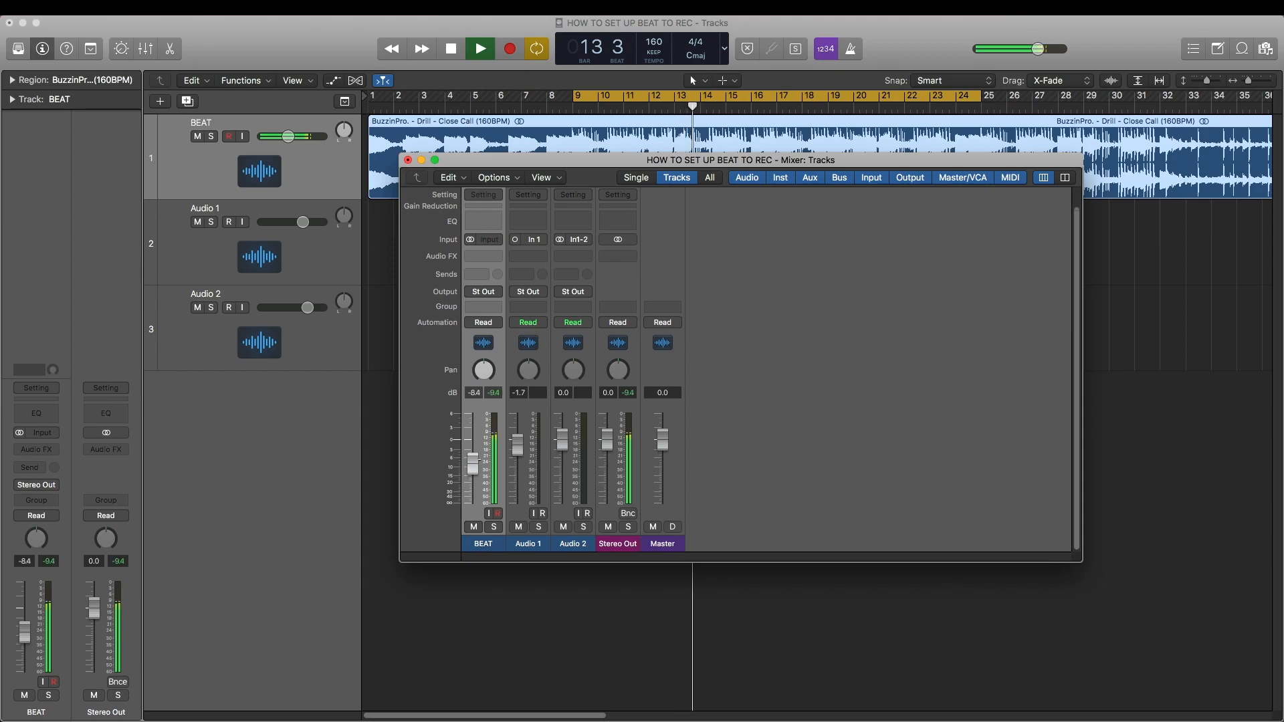
left_click_drag(474, 462, 474, 459)
key("space")
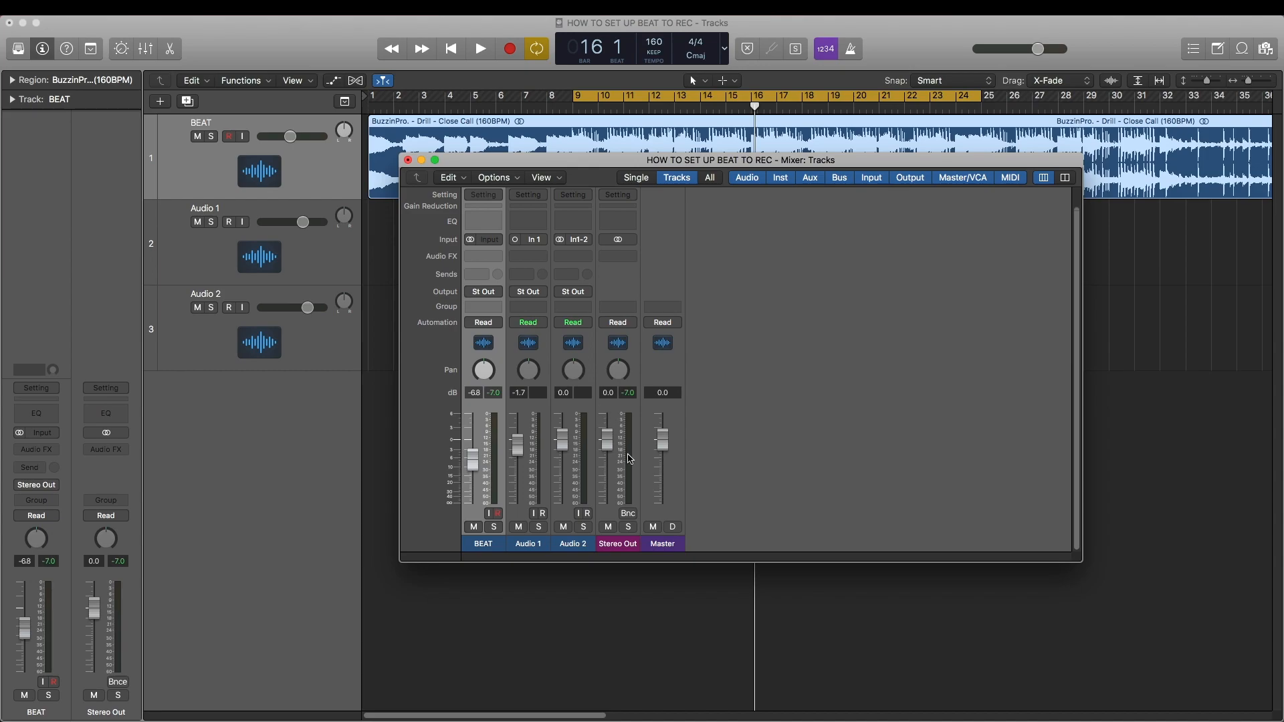
Step: Record a vocal take on the Audio 1 track over the looped beat, from bar 9 to about bar 17
left_click_drag(407, 167, 406, 165)
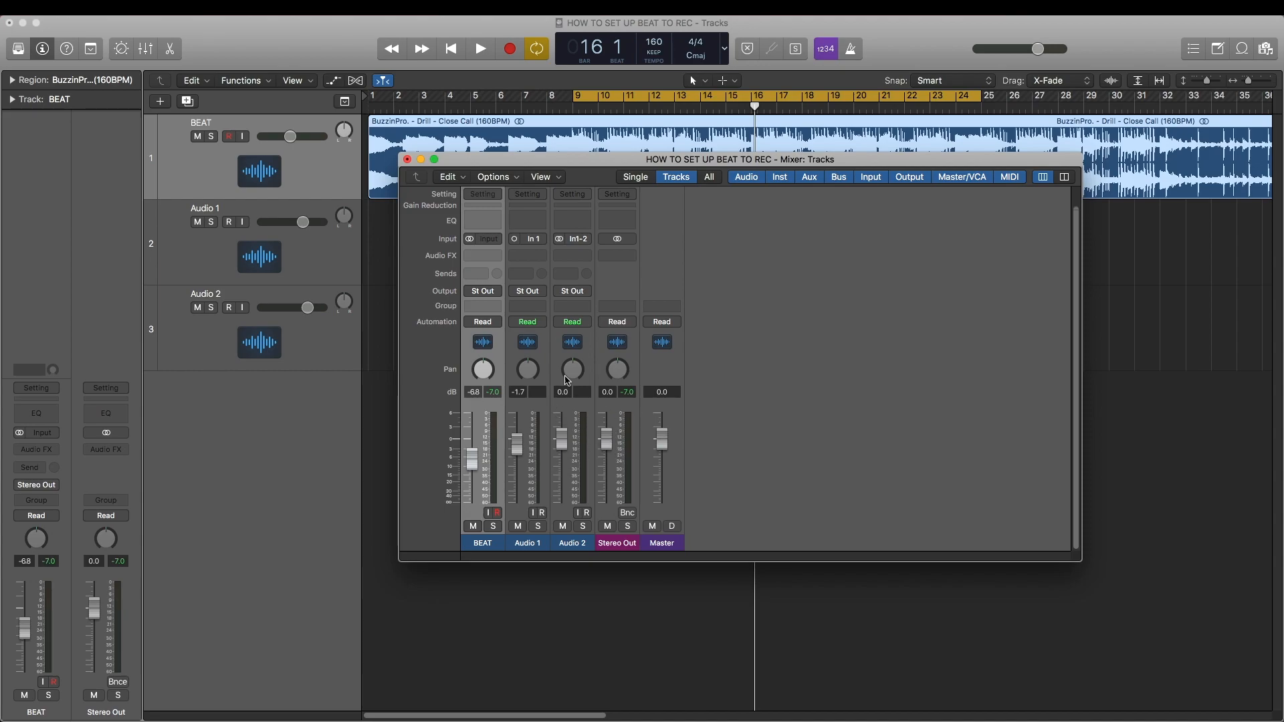
left_click_drag(540, 169, 569, 285)
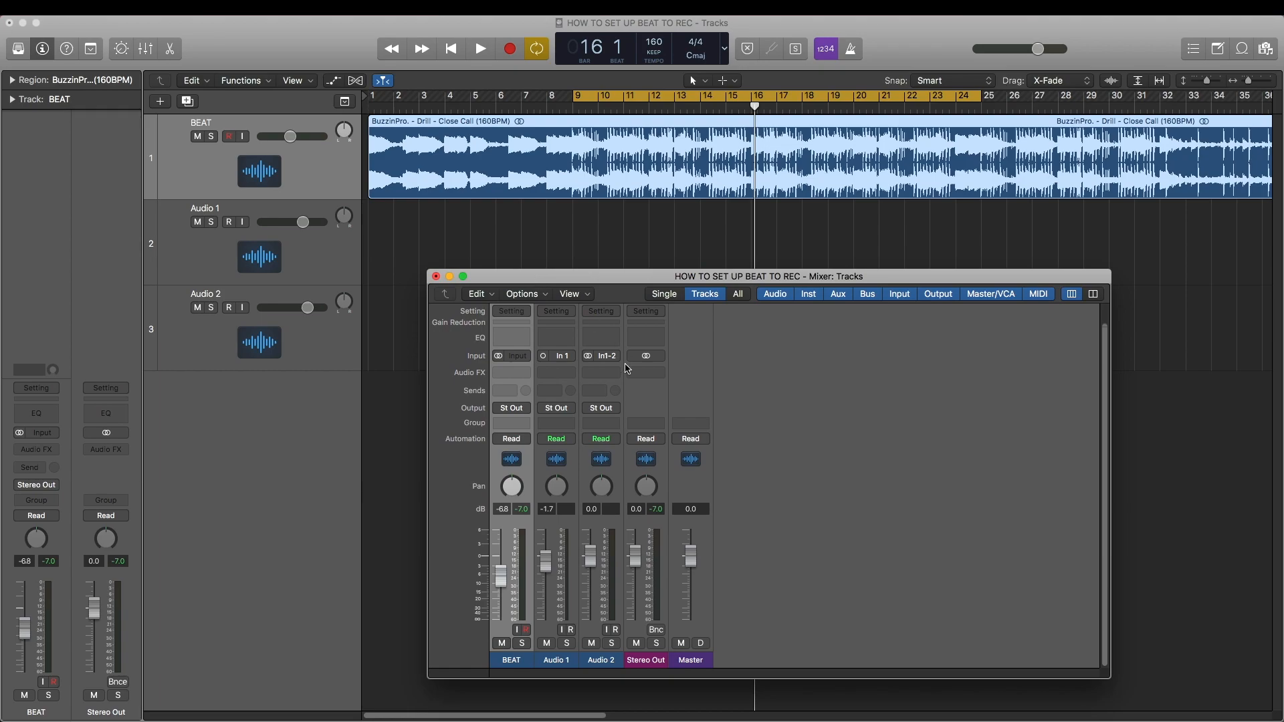
left_click(177, 247)
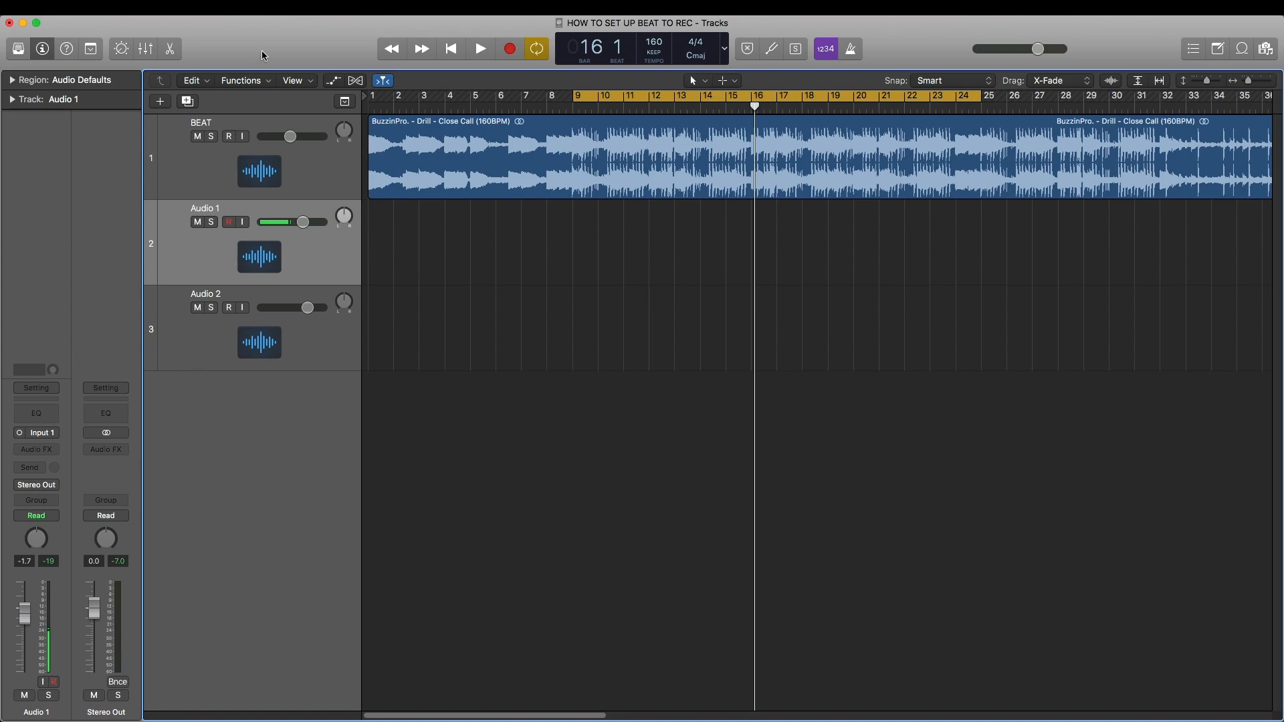
left_click(255, 8)
left_click(257, 8)
left_click(509, 53)
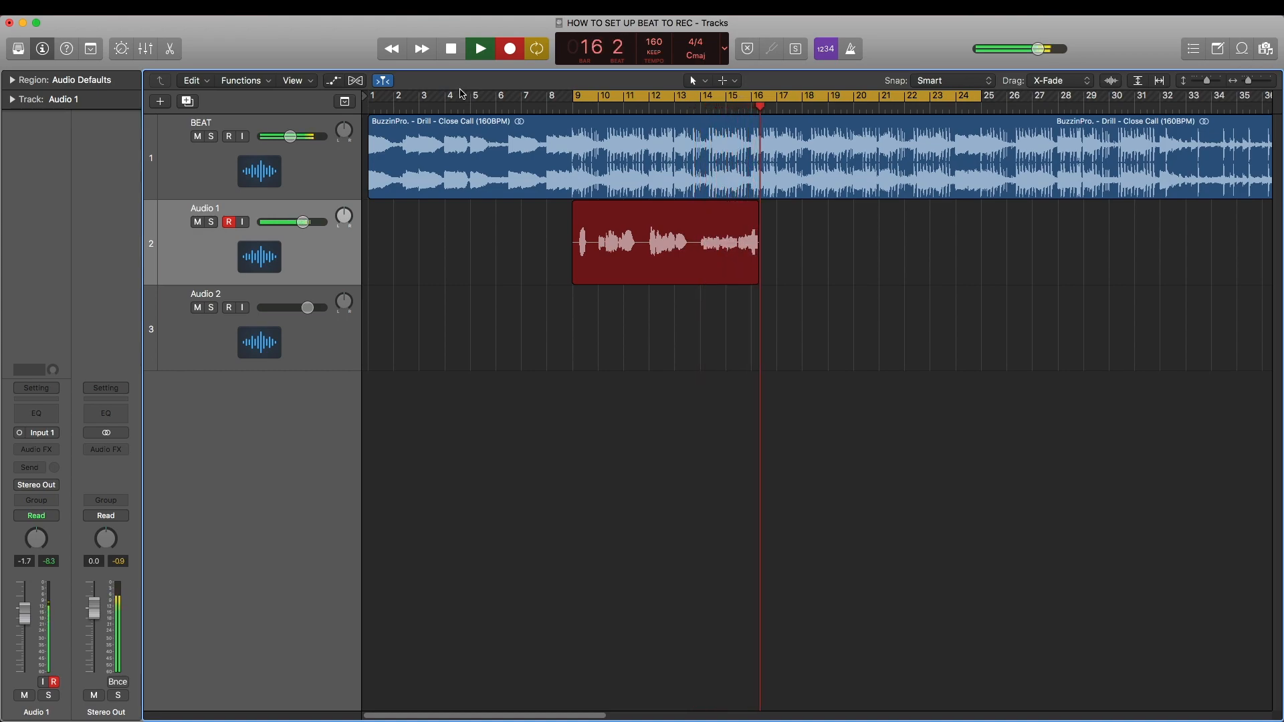
key("space")
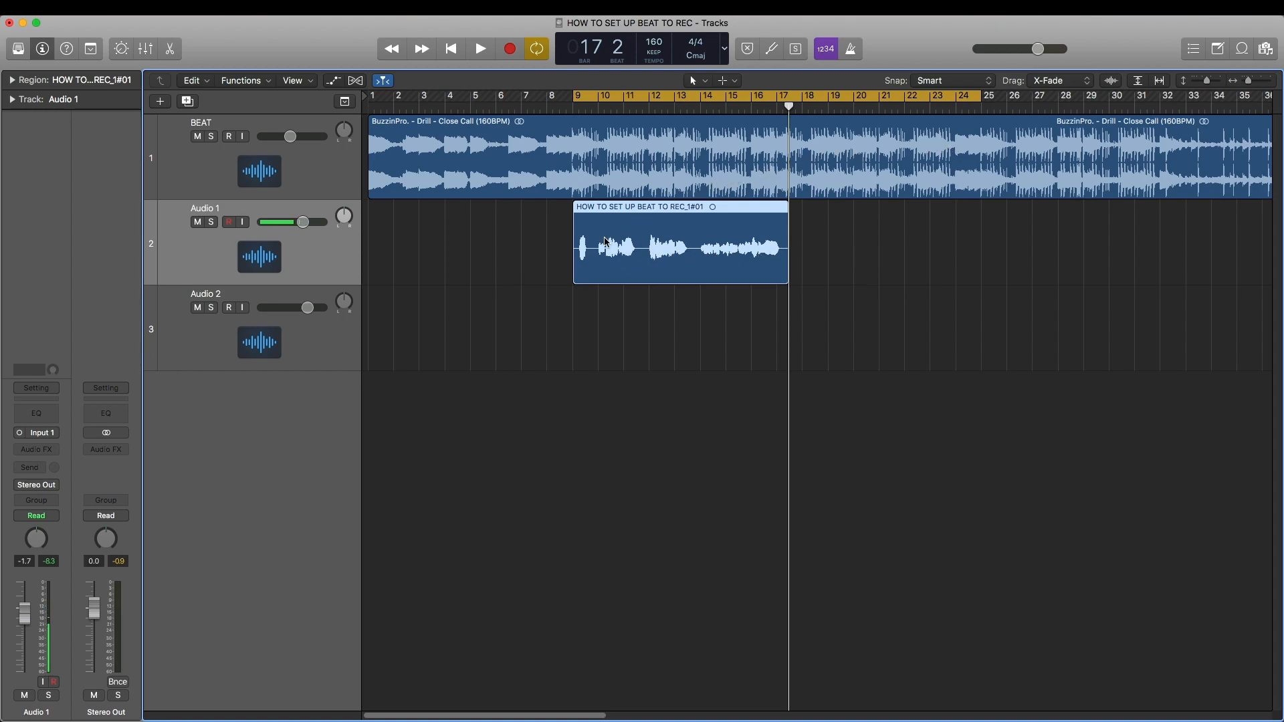
Step: Load the Afrobeats Vocals channel strip setting on the recorded vocal track and play it back with the beat
left_click(32, 392)
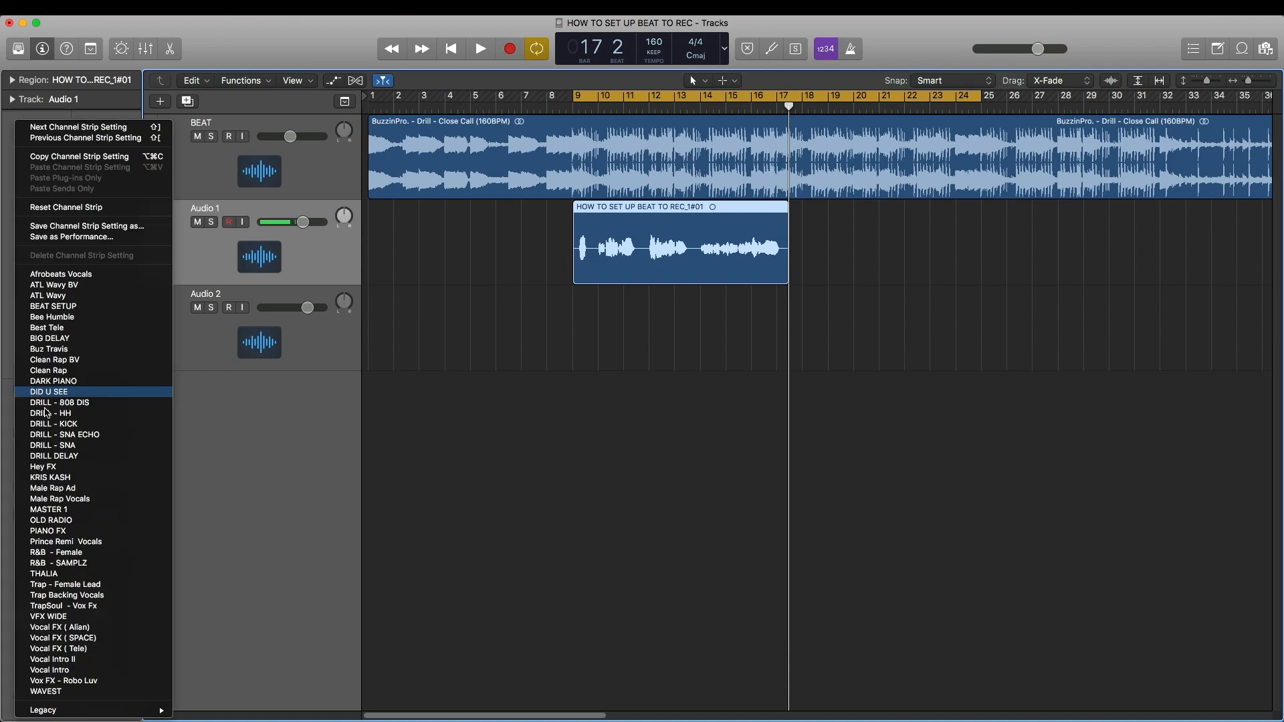
left_click(86, 277)
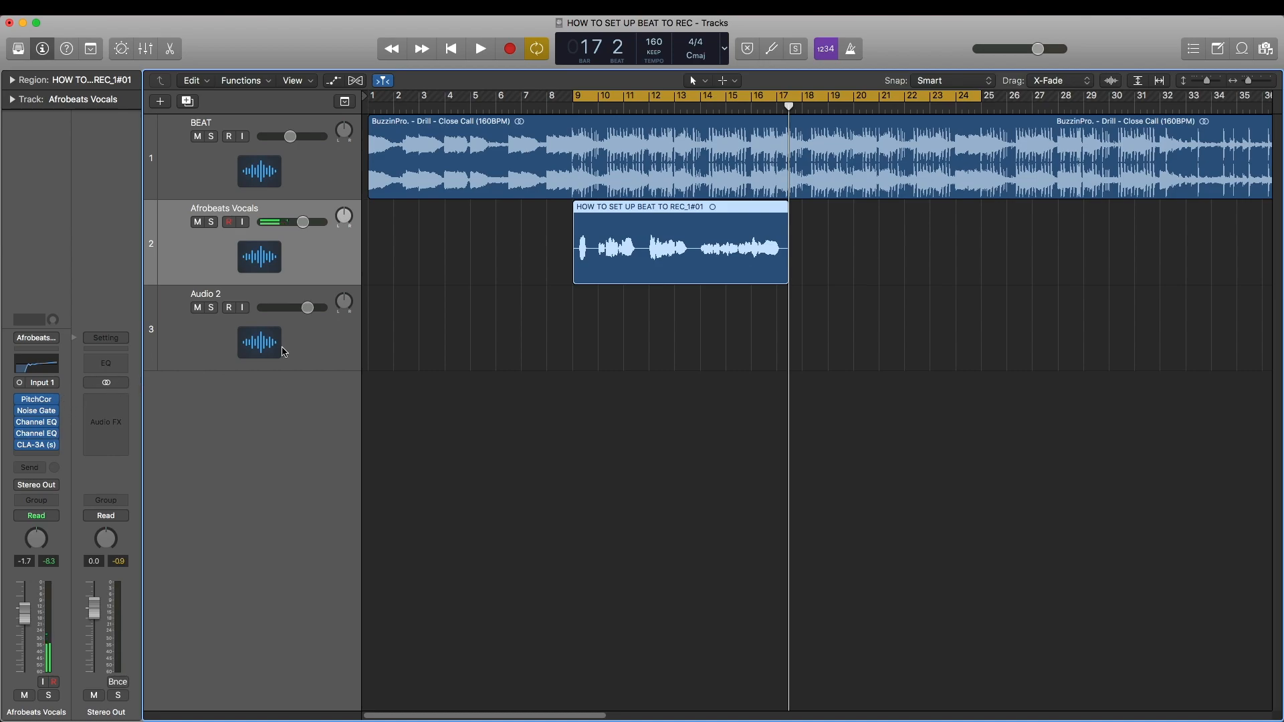
key("space")
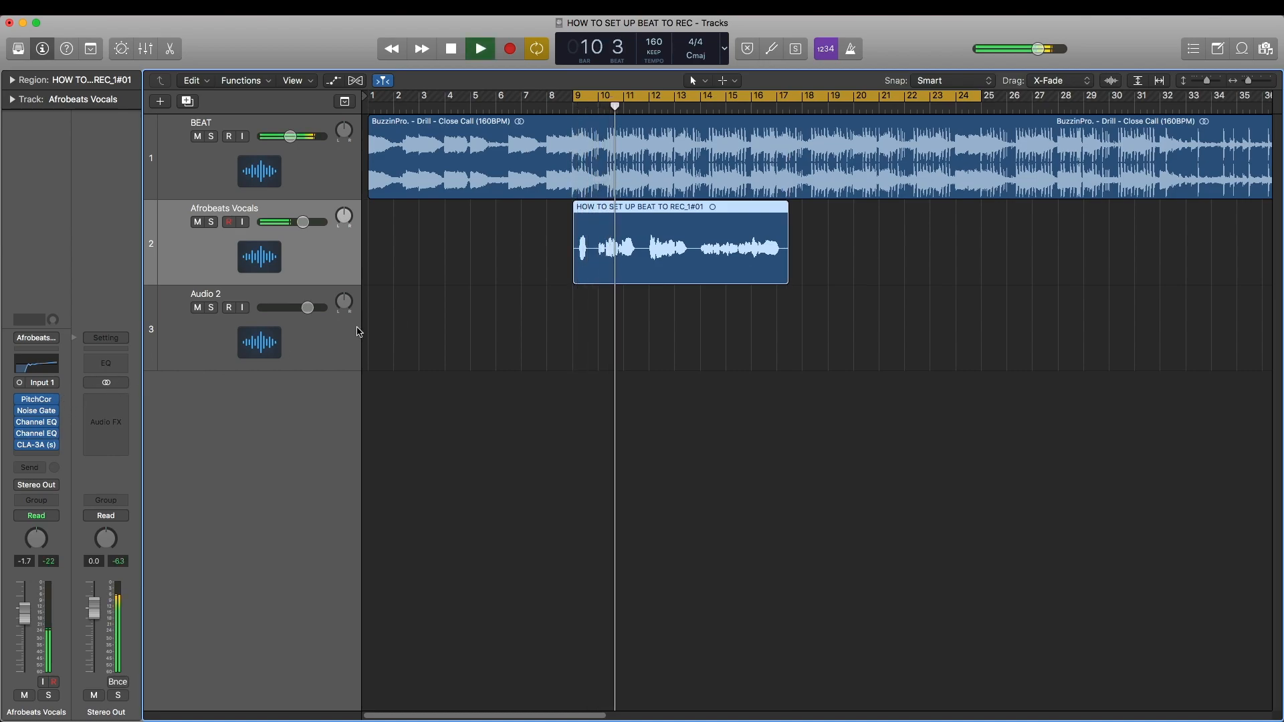
key("space")
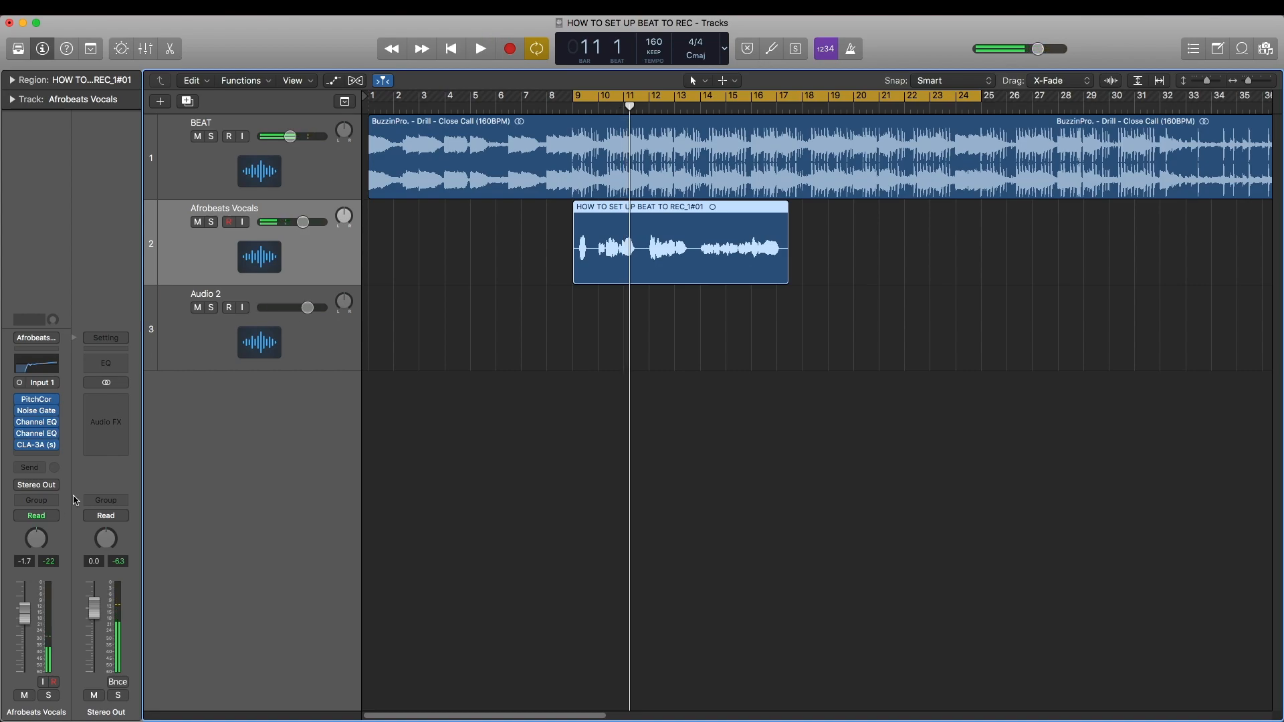
Step: Route the Afrobeats Vocals track's output to Bus 1
left_click(52, 486)
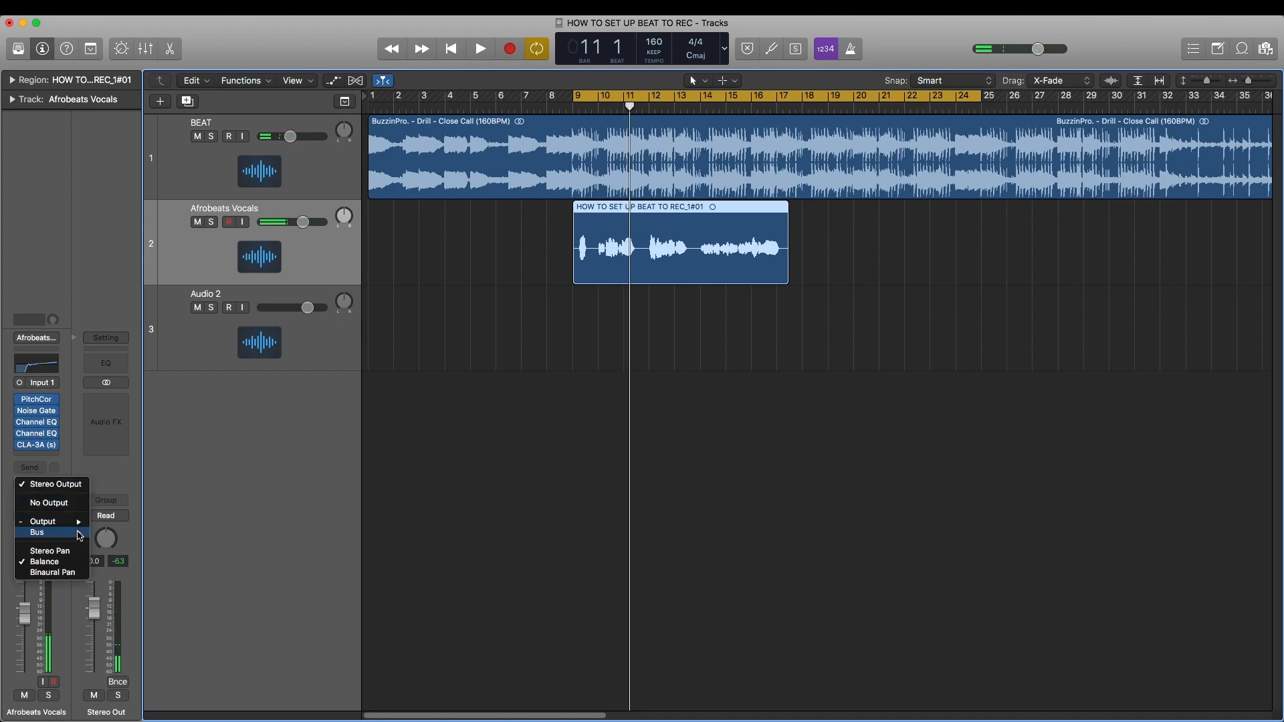
mouse_move(79, 532)
left_click(110, 294)
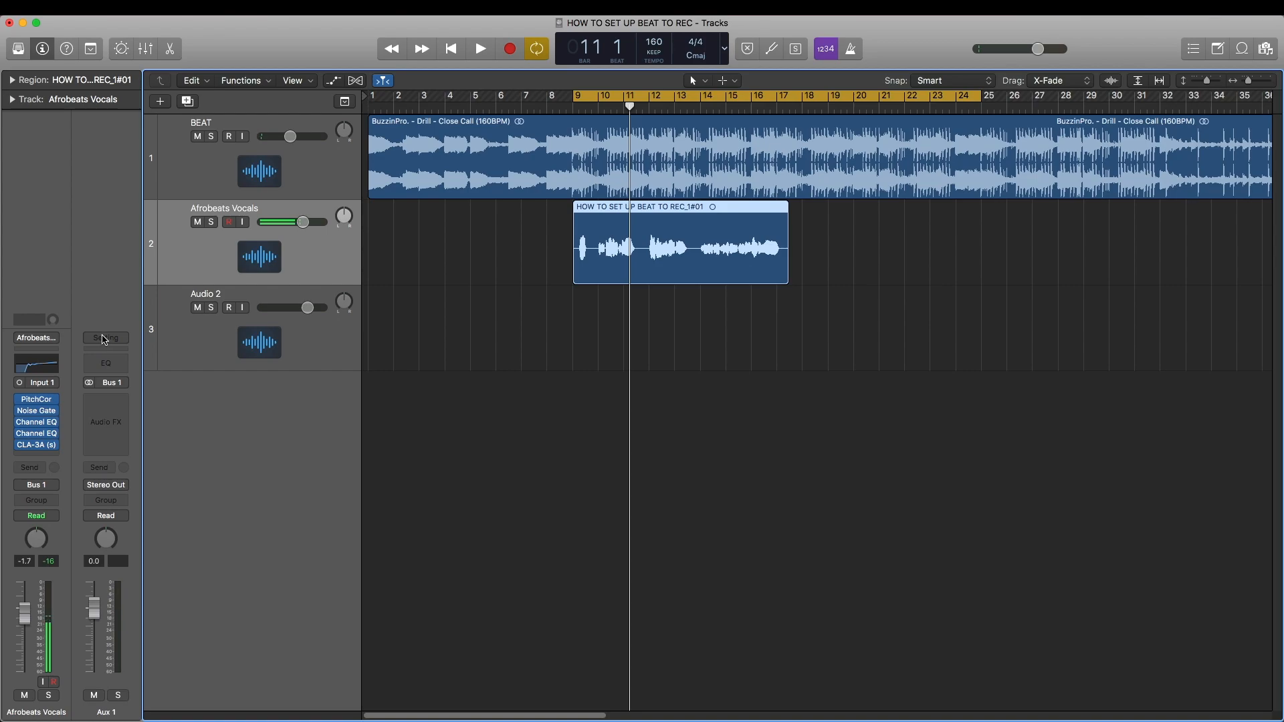
Step: Load the CLEAN RAP user channel strip setting on Aux 1, lower the Afrobeats Vocals fader to -3.2 dB and start playback
left_click(106, 341)
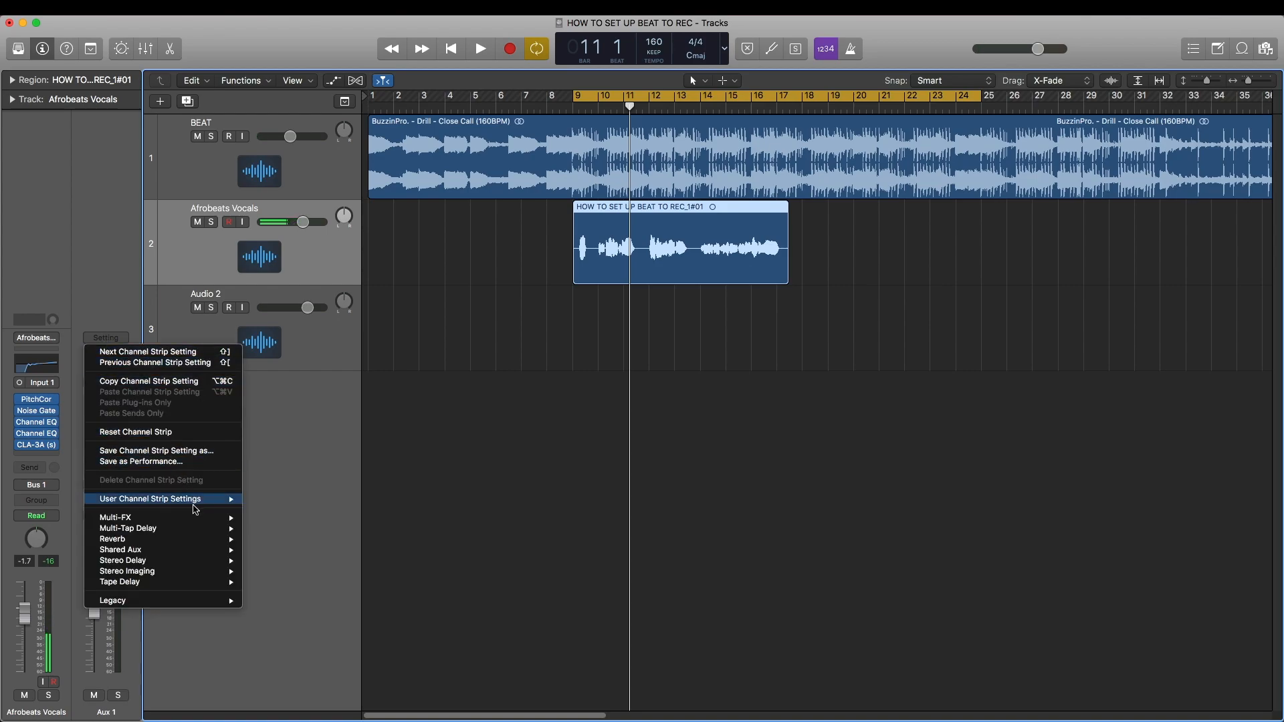
mouse_move(202, 503)
left_click(314, 359)
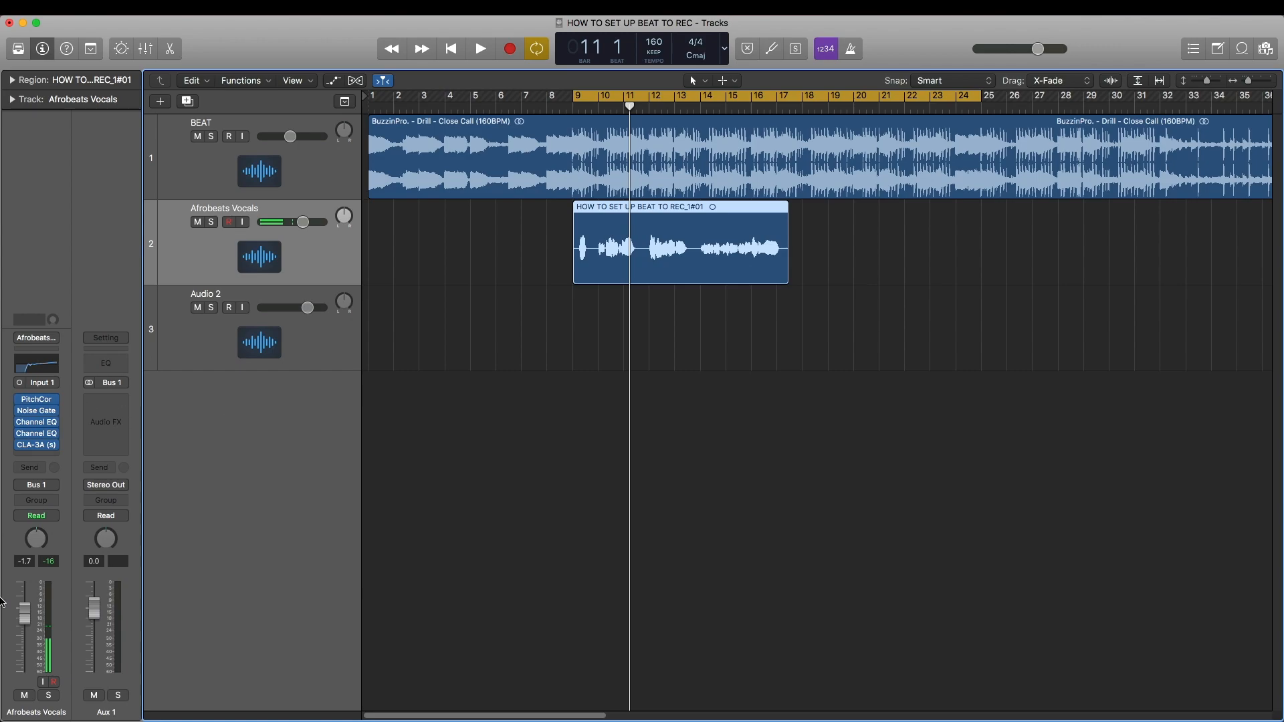
mouse_move(25, 619)
left_mouse_down()
mouse_move(11, 632)
mouse_move(25, 615)
left_mouse_up()
key("space")
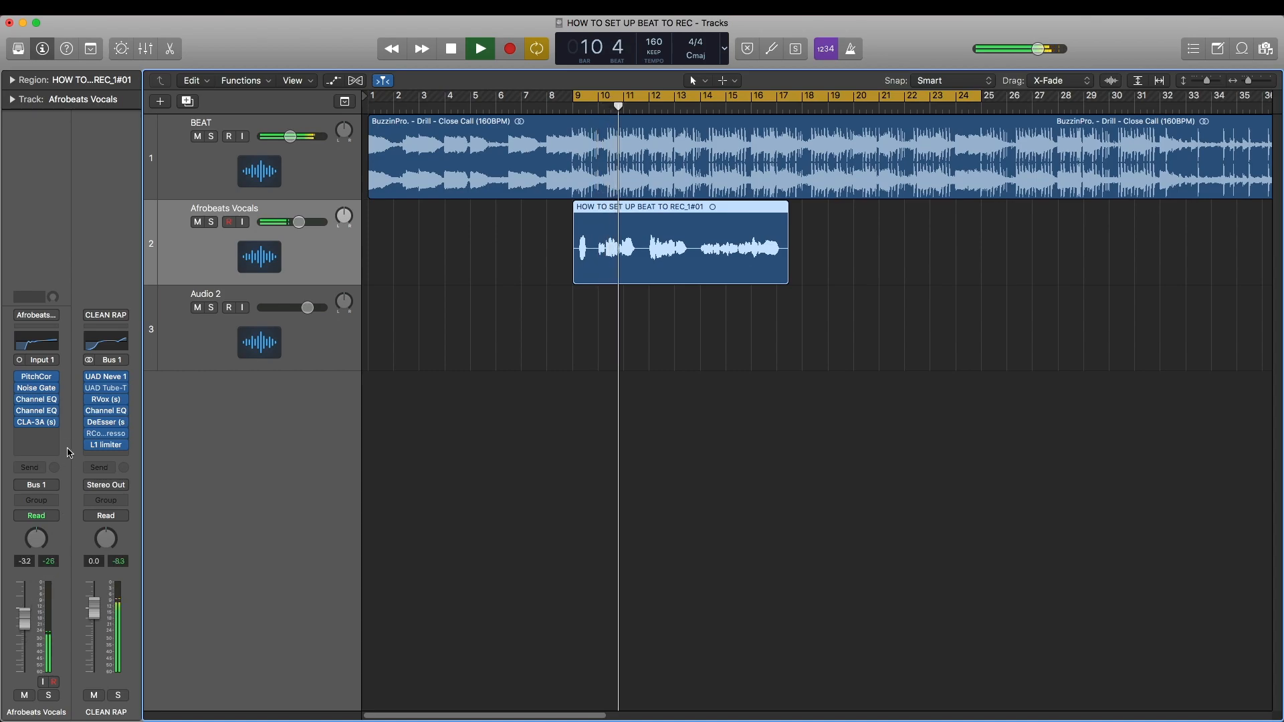
Step: Set the root note of the vocal track's Pitch Correction to C with the major scale, trying B first during playback
left_click(41, 380)
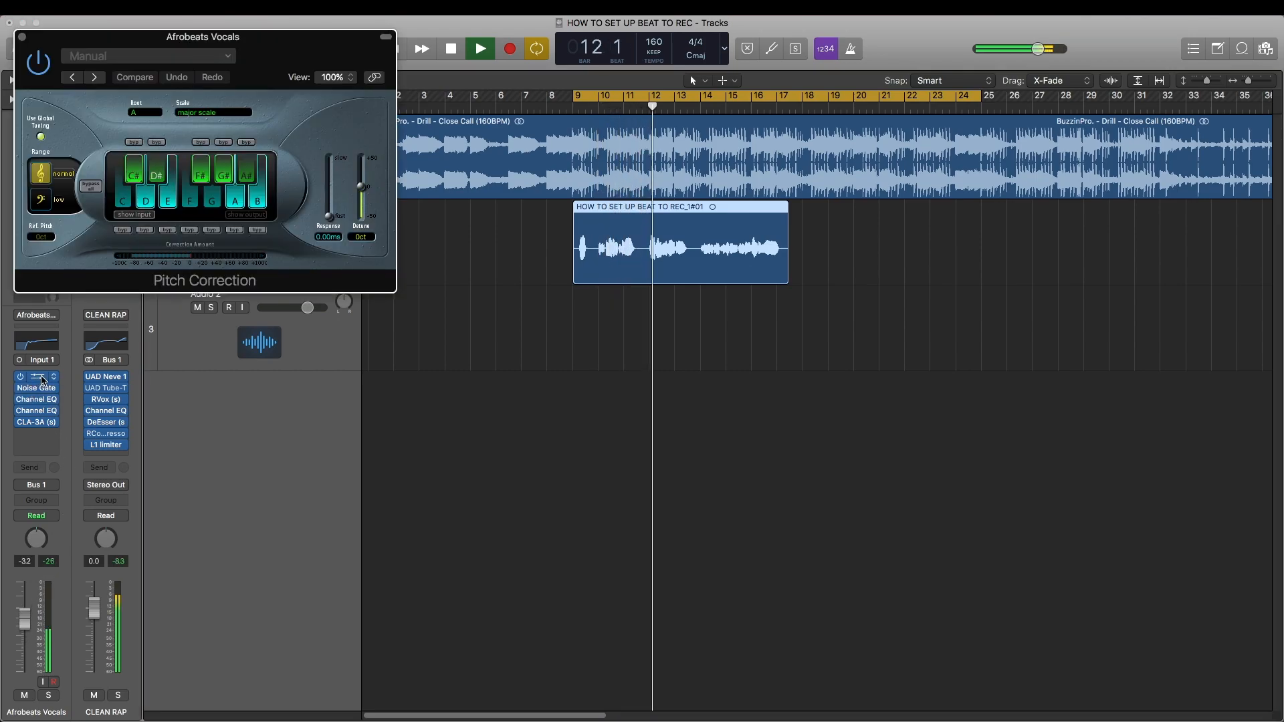
left_click(134, 116)
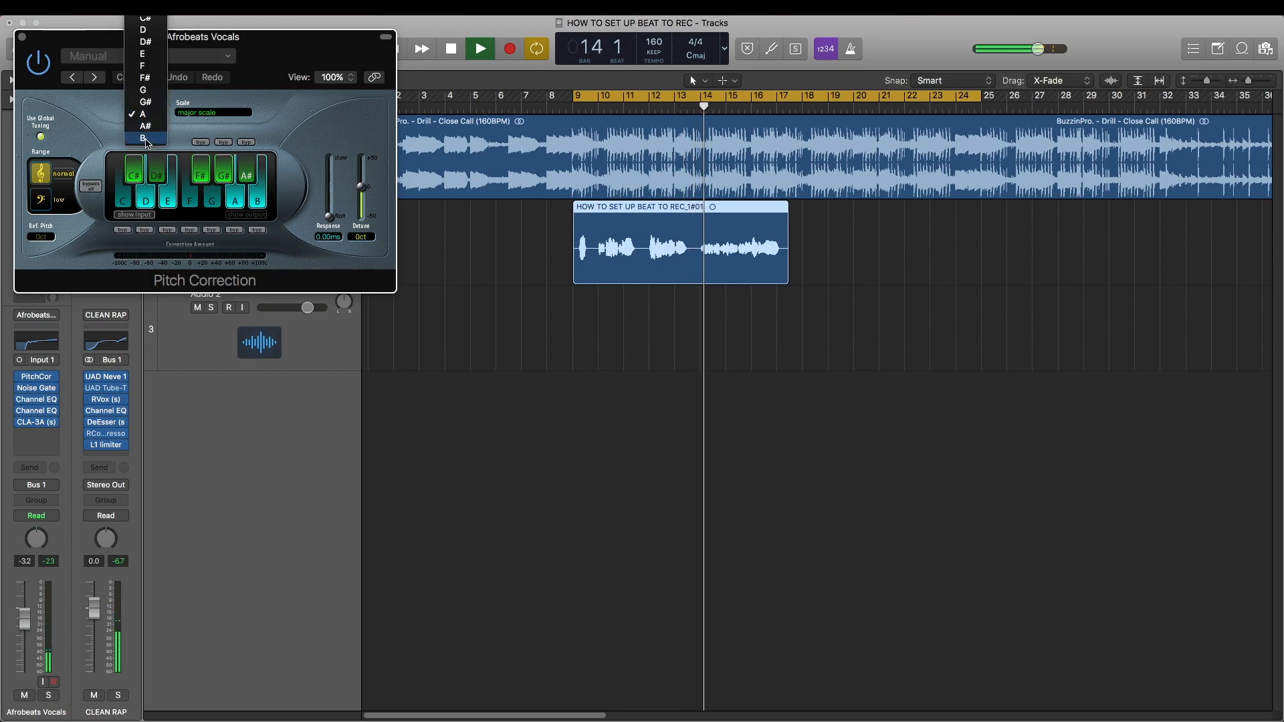
left_click(144, 132)
left_click(144, 113)
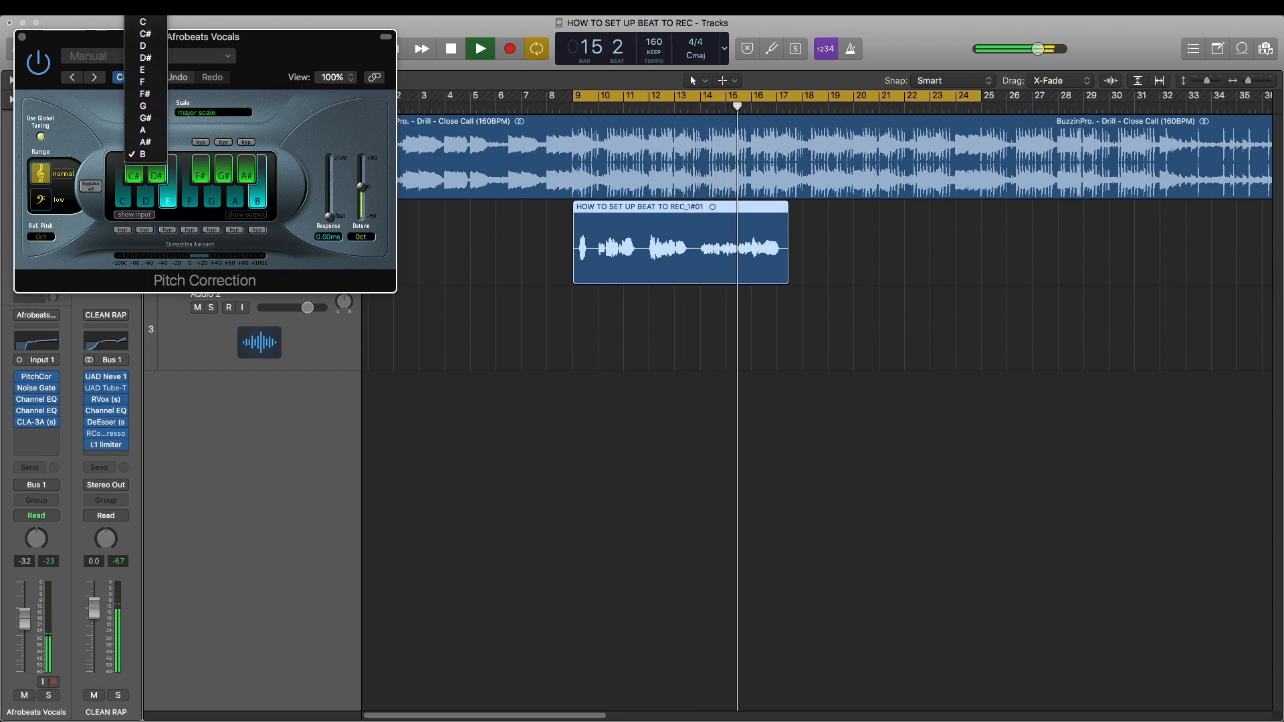
left_click(146, 25)
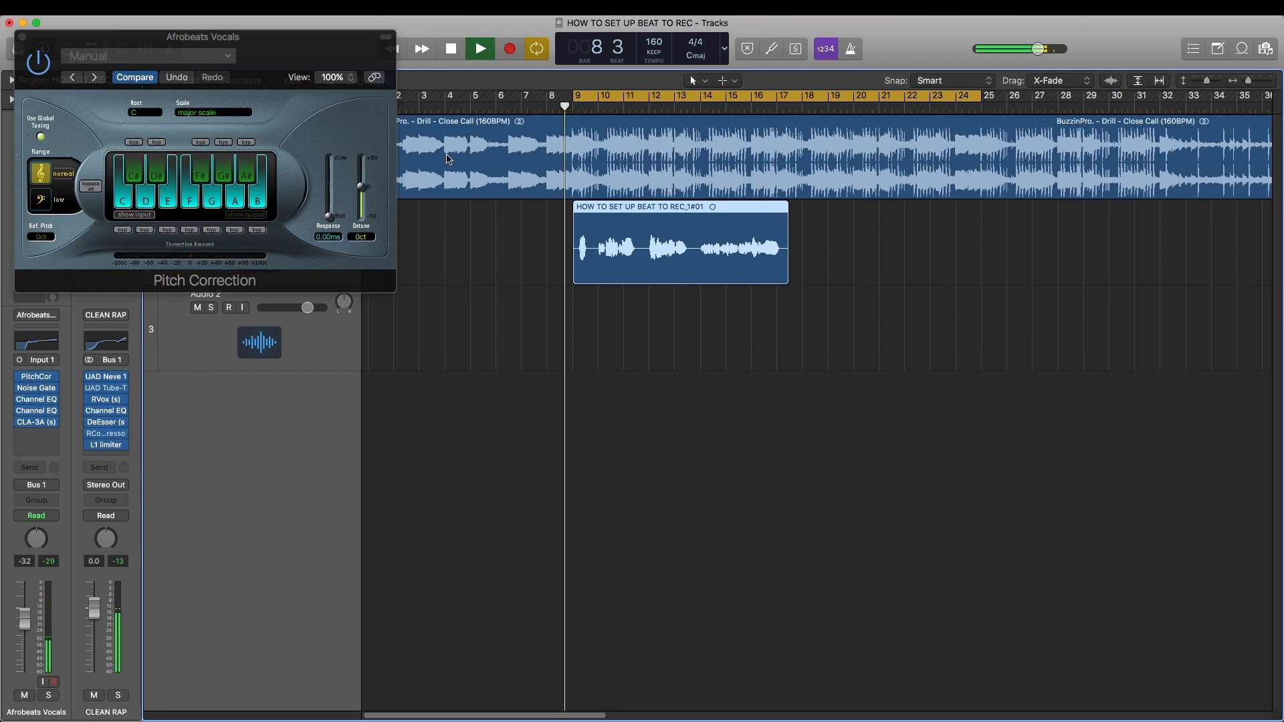
left_click(159, 117)
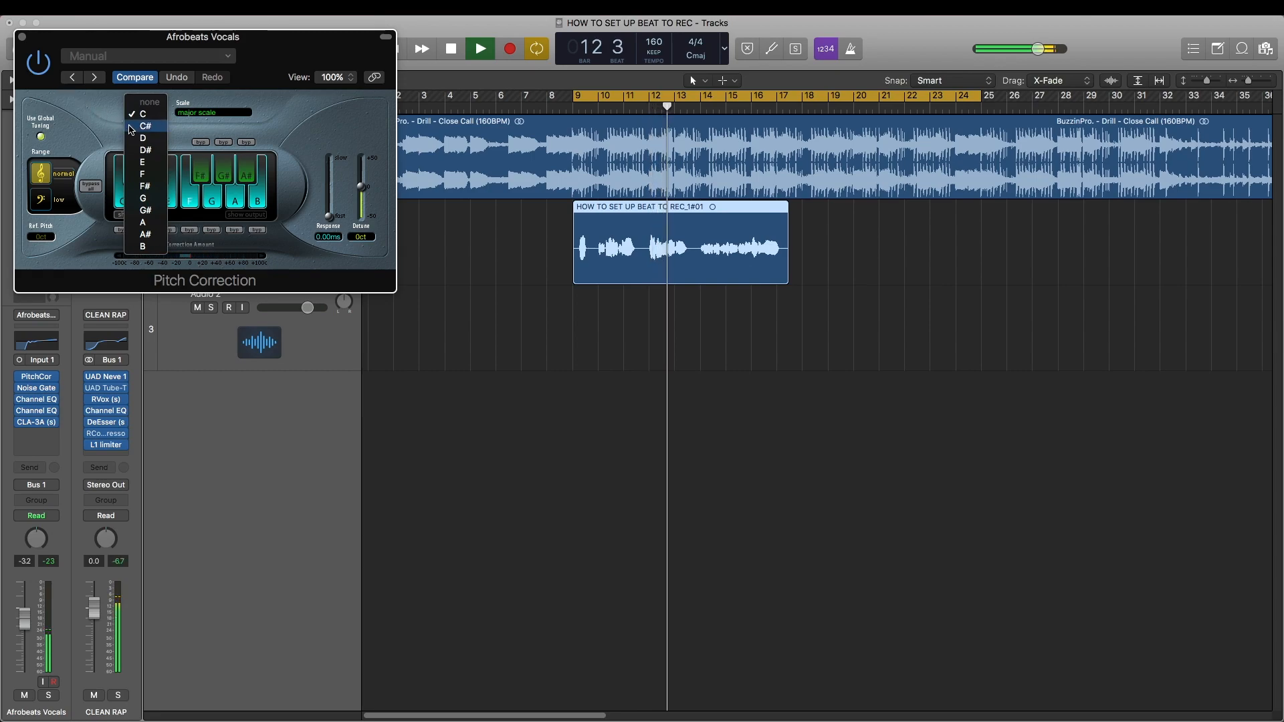
left_click(75, 116)
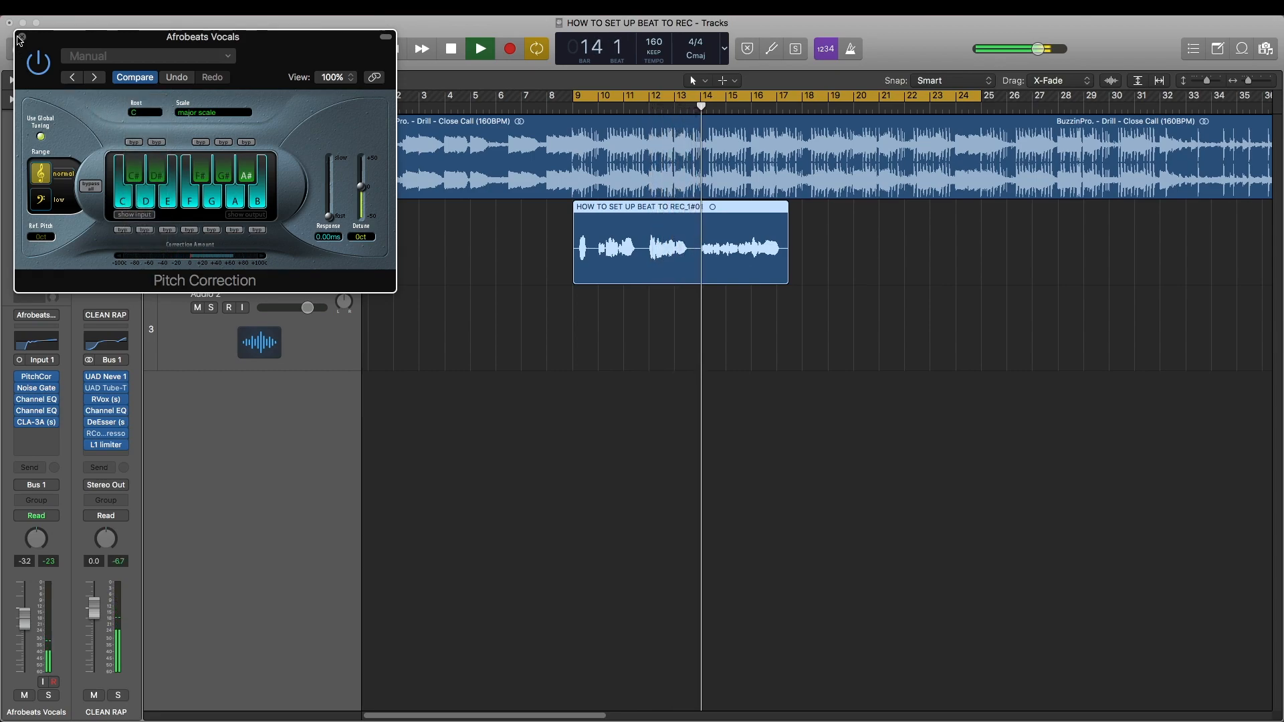
Step: Raise the Afrobeats Vocals fader to 0.3 dB, stop playback and close the Pitch Correction window
left_click_drag(32, 618, 33, 609)
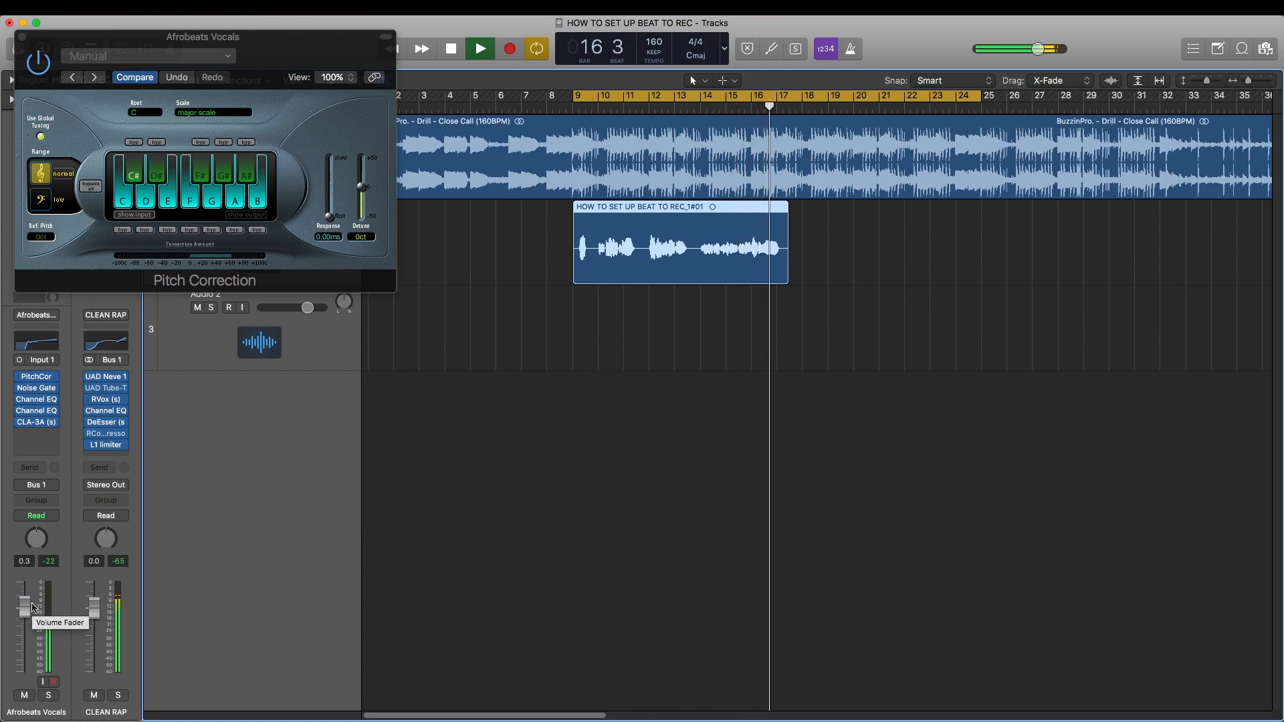
key("space")
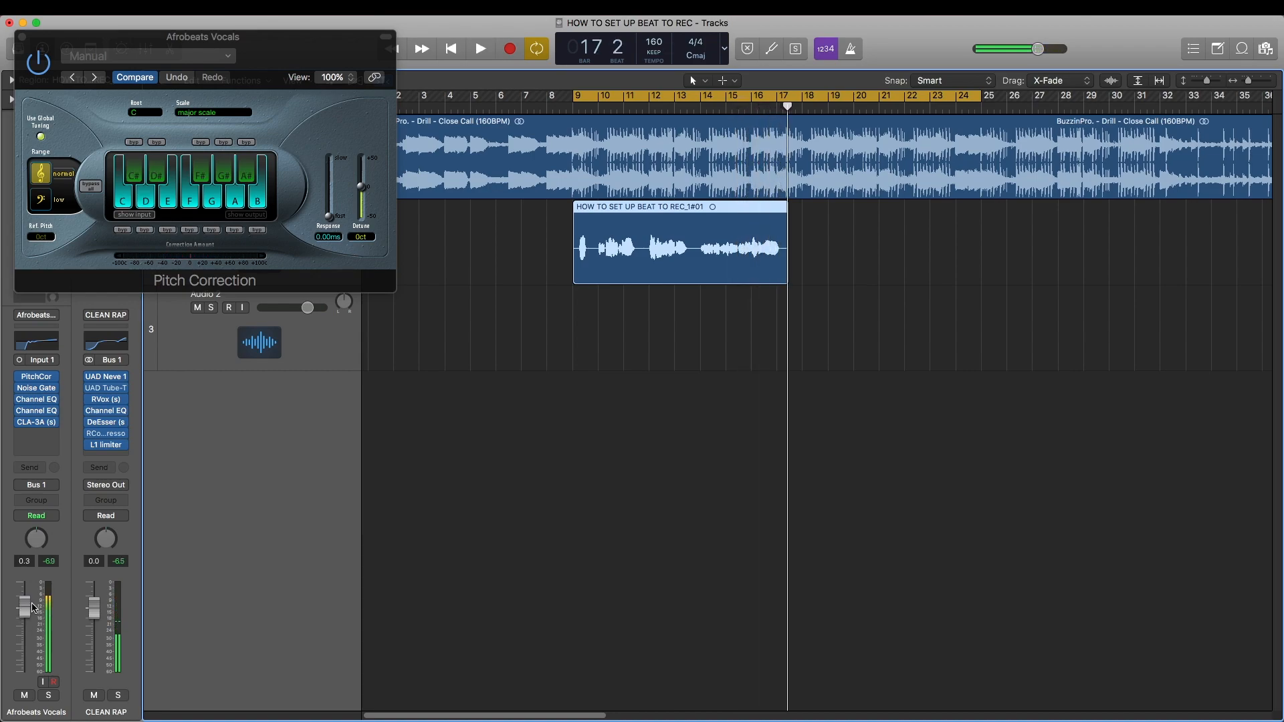
left_click(107, 316)
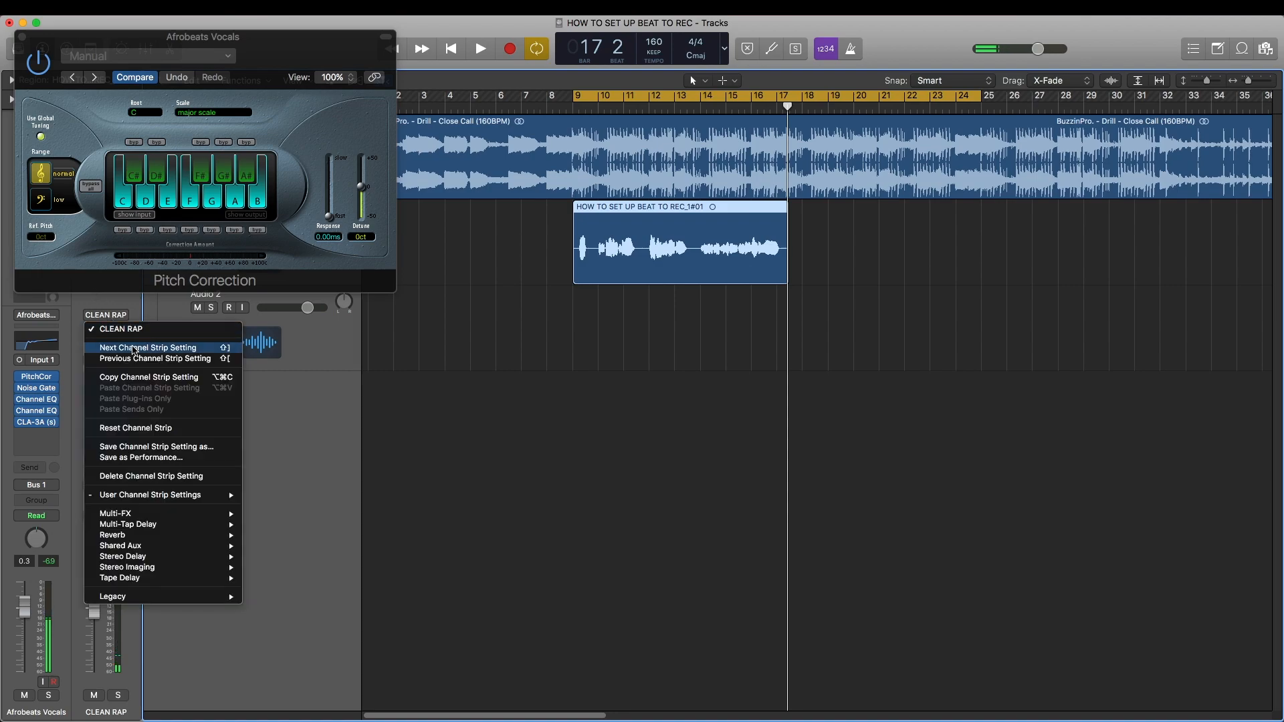
left_click(7, 40)
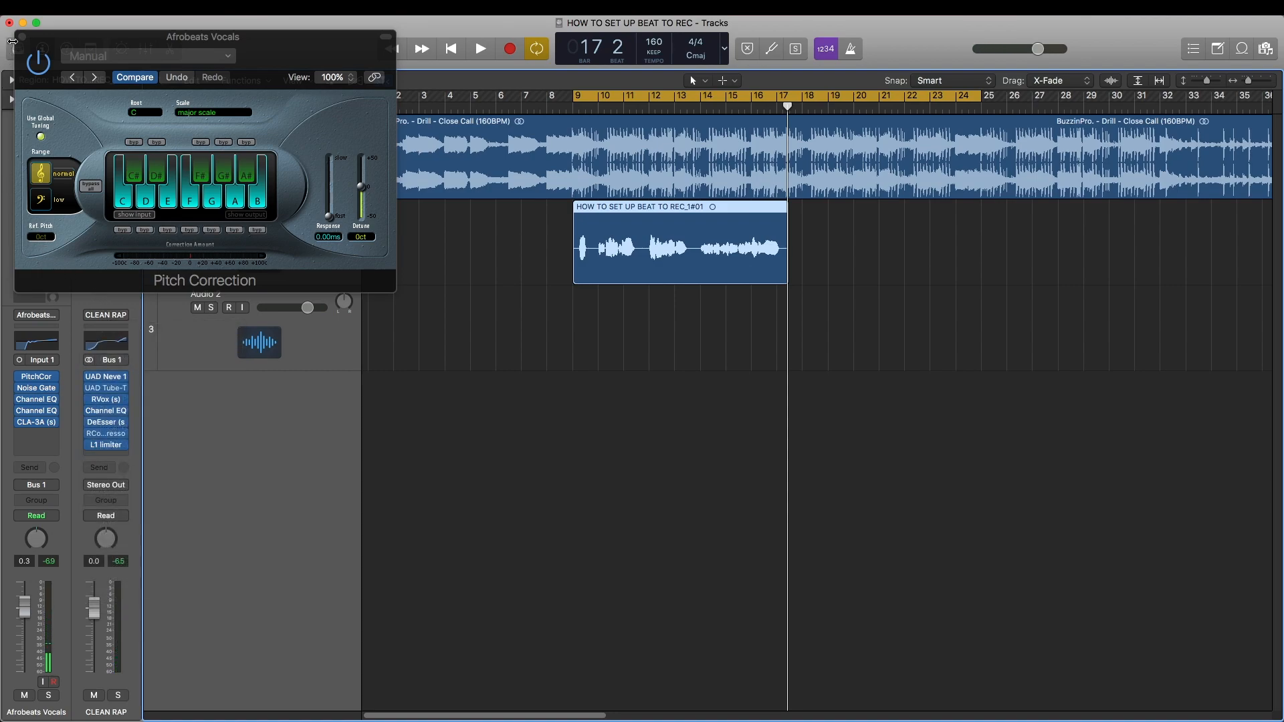
left_click(22, 37)
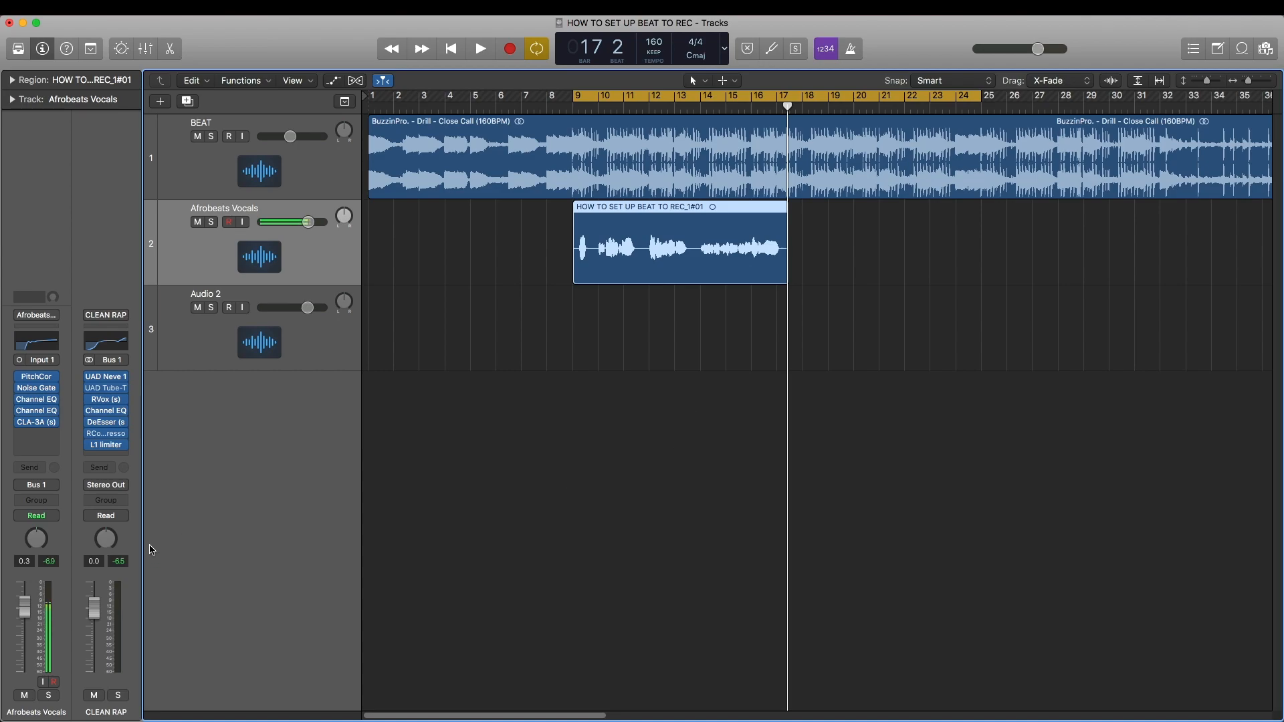
Step: Select the Audio 2 track and briefly play back the looped section
left_click(179, 347)
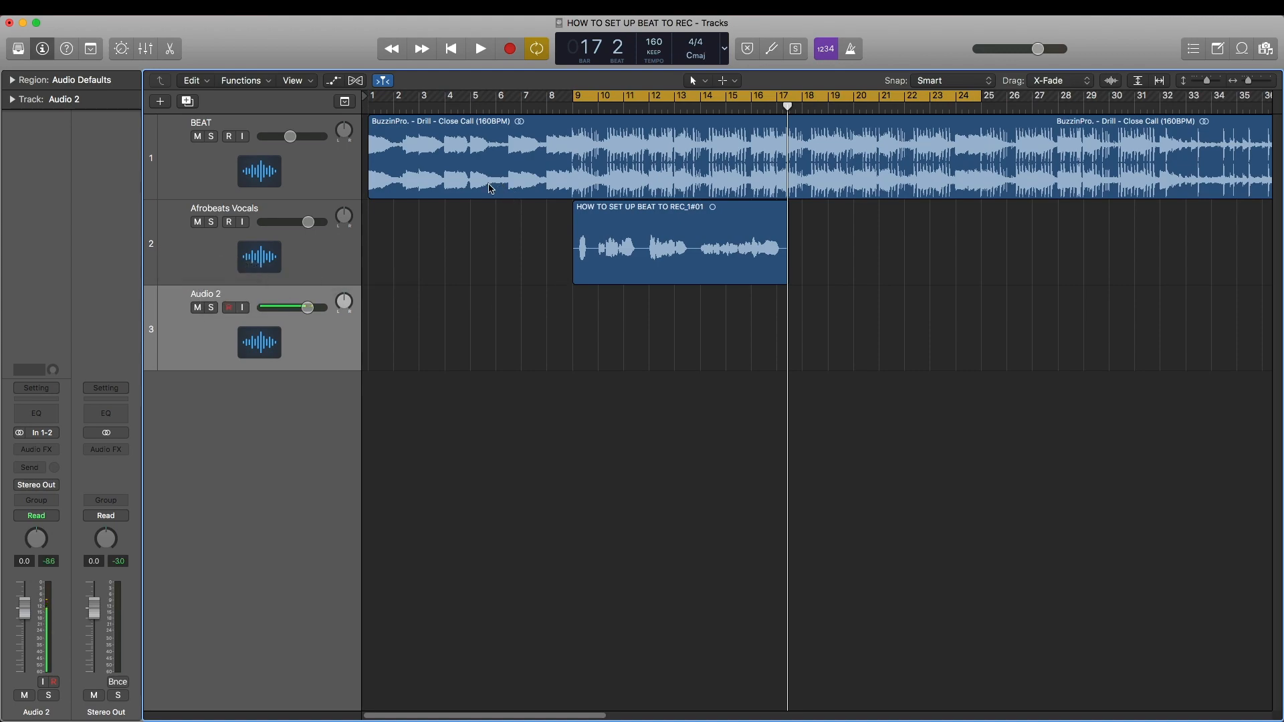
key("space")
key("space")
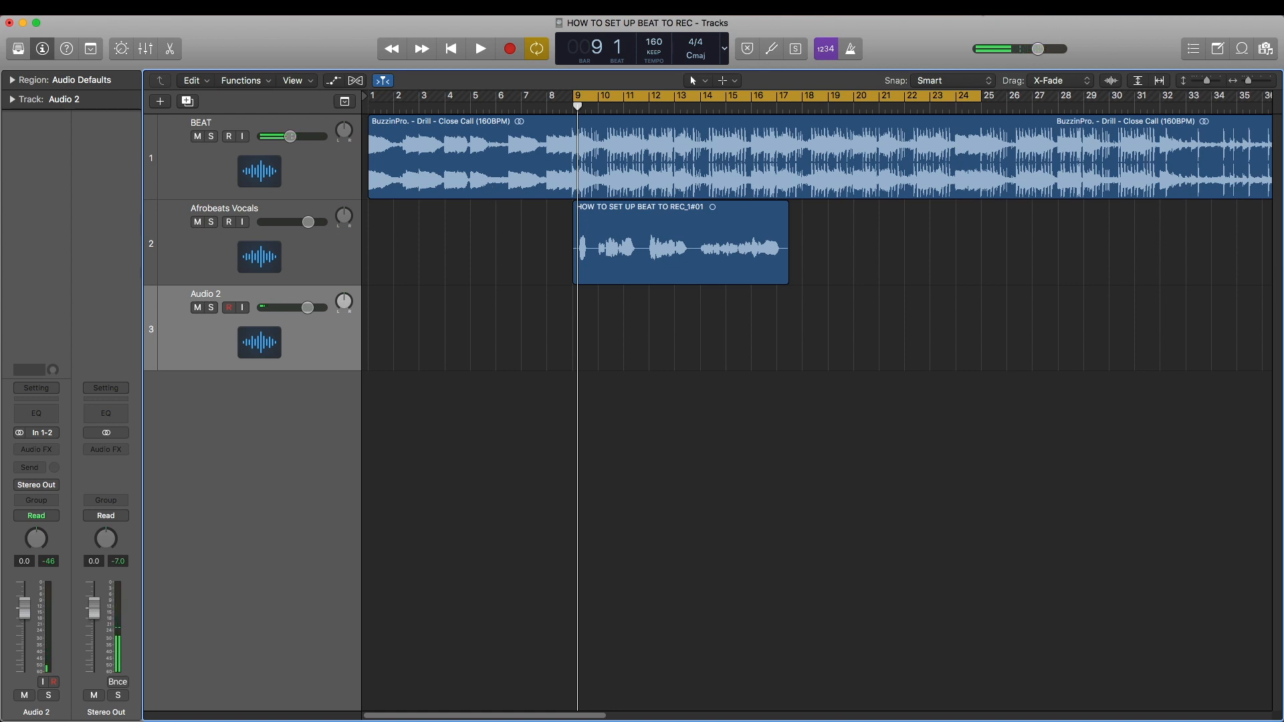